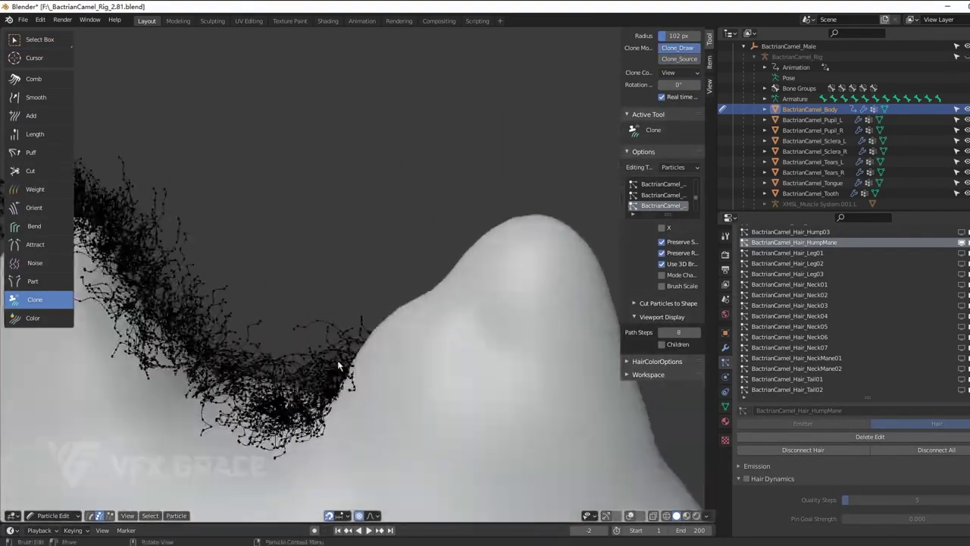
pyautogui.moveTo(364, 356); pyautogui.dragTo(350, 365, button='middle')
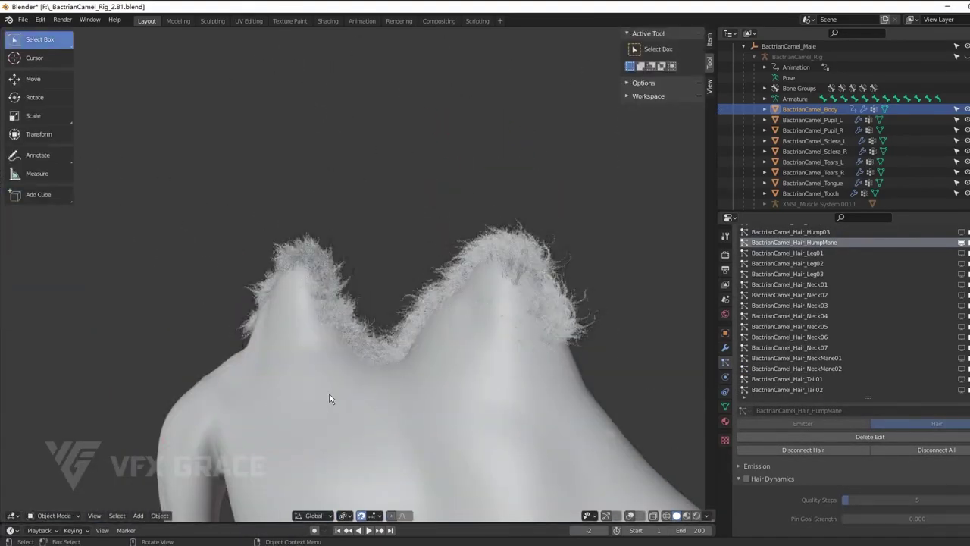
pyautogui.moveTo(329, 394); pyautogui.dragTo(469, 371, button='middle')
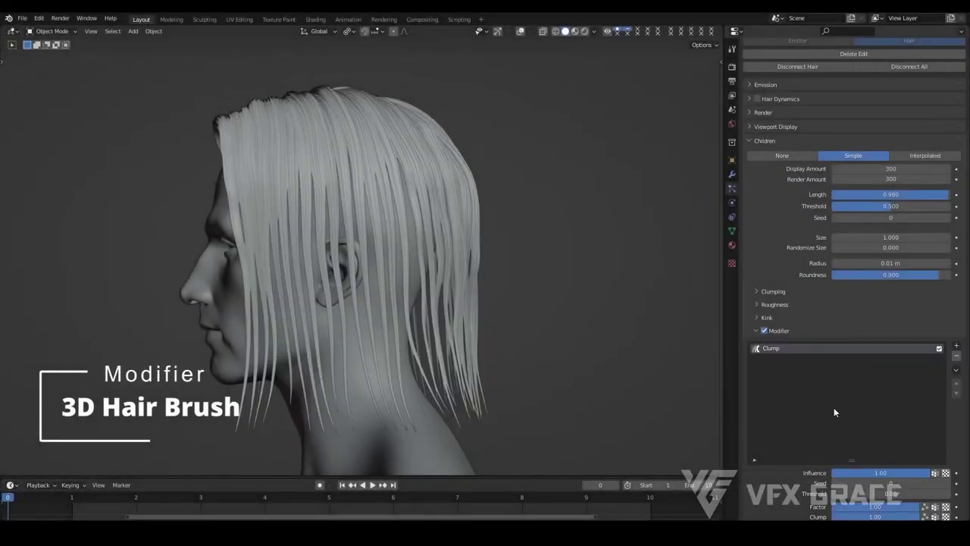
# Enable the Clump modifier's shape curve and bend it into a dip near X 0.25, Y 0.44, ending at Y 0.2.
pyautogui.scroll(-5, 833, 412)
pyautogui.click(943, 308)
pyautogui.moveTo(928, 335); pyautogui.dragTo(821, 381)
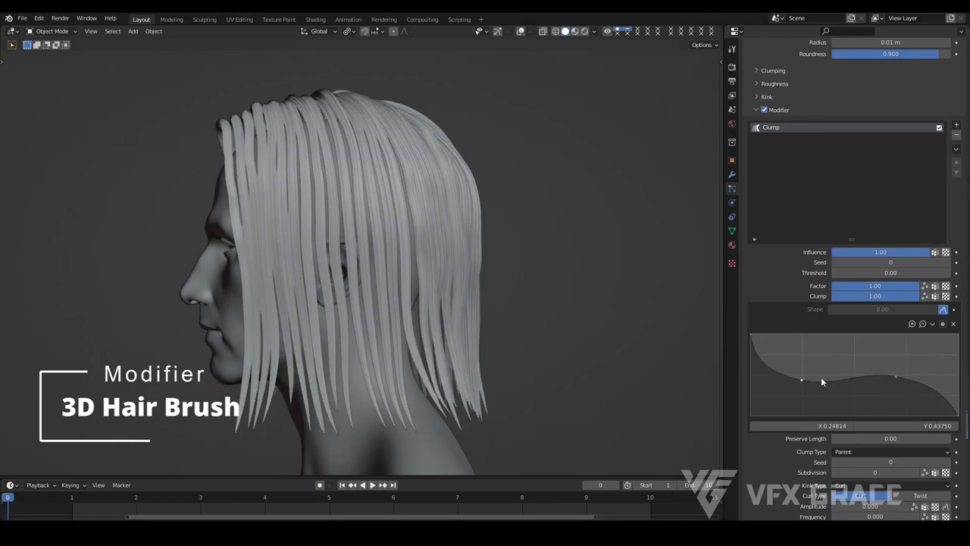
# Set the Clump modifier's Curl kink to amplitude 0.02, frequency 3 and shape 0.69.
pyautogui.scroll(-4, 891, 361)
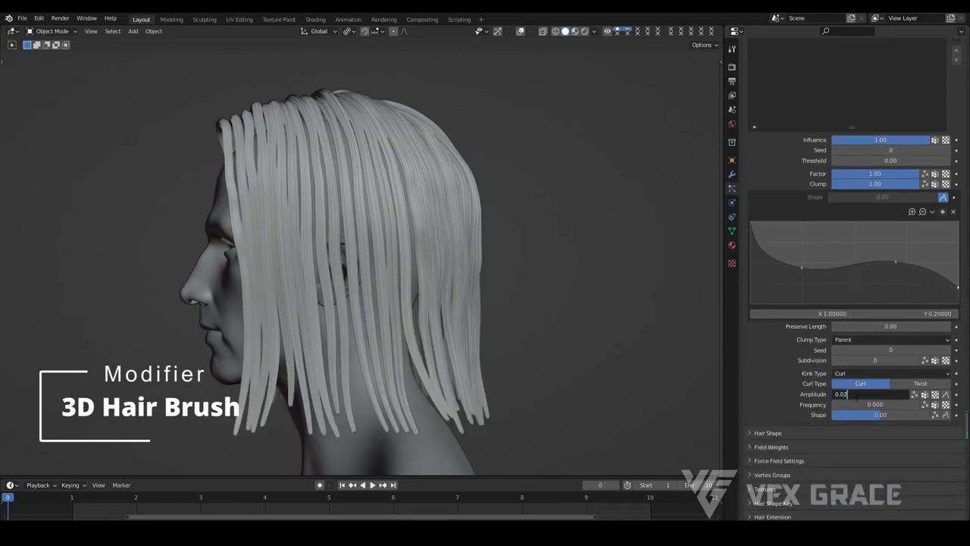
pyautogui.press('Tab')
pyautogui.write('3')
pyautogui.press('Return')
pyautogui.moveTo(879, 414); pyautogui.dragTo(948, 415)
# Enable the curl amplitude curve and shape it so the curling grows from the hair roots to the tips.
pyautogui.click(945, 394)
pyautogui.scroll(-3, 854, 303)
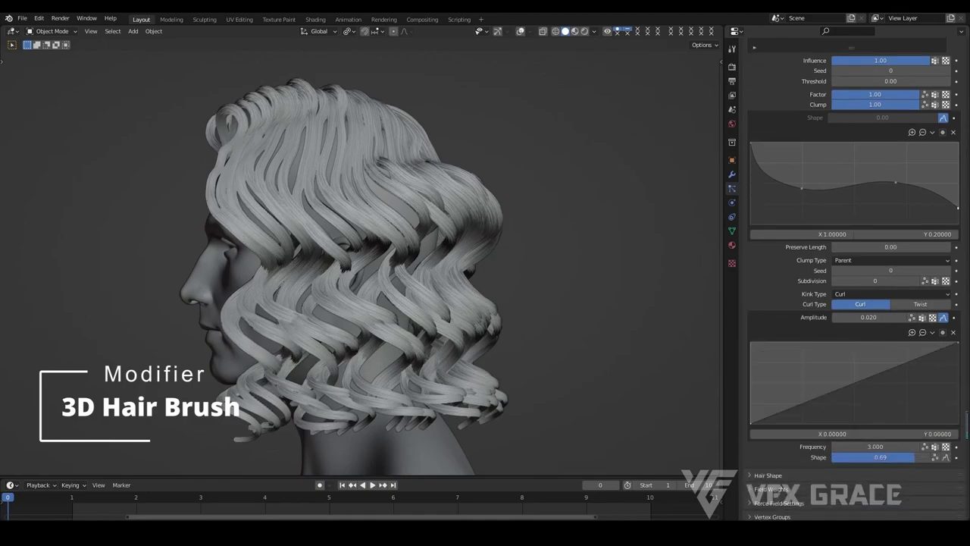
pyautogui.moveTo(958, 343)
pyautogui.mouseDown()
pyautogui.moveTo(958, 421)
pyautogui.moveTo(933, 399)
pyautogui.moveTo(958, 423)
pyautogui.mouseUp()
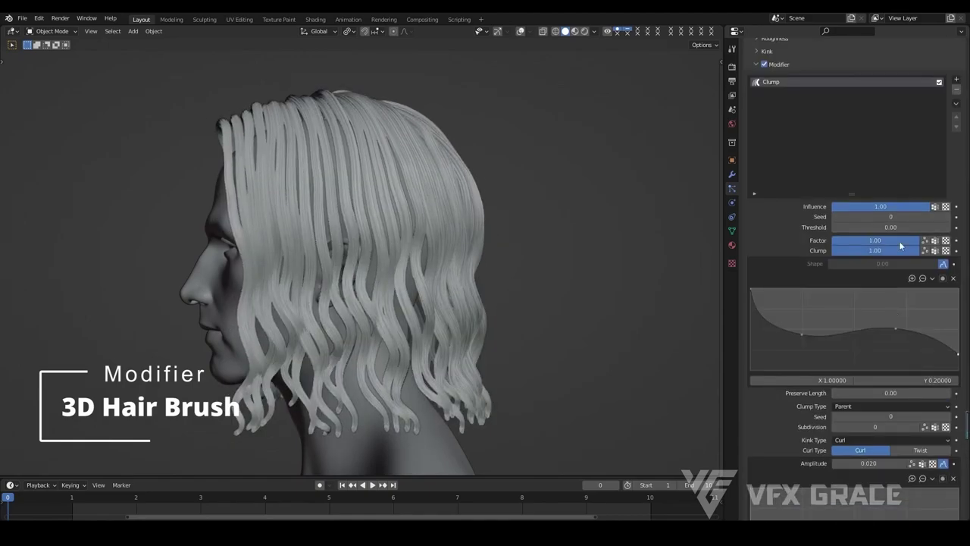
# Add a Noise modifier to the child hairs with size 0.2, magnitude 0.02 and a magnitude curve.
pyautogui.click(956, 79)
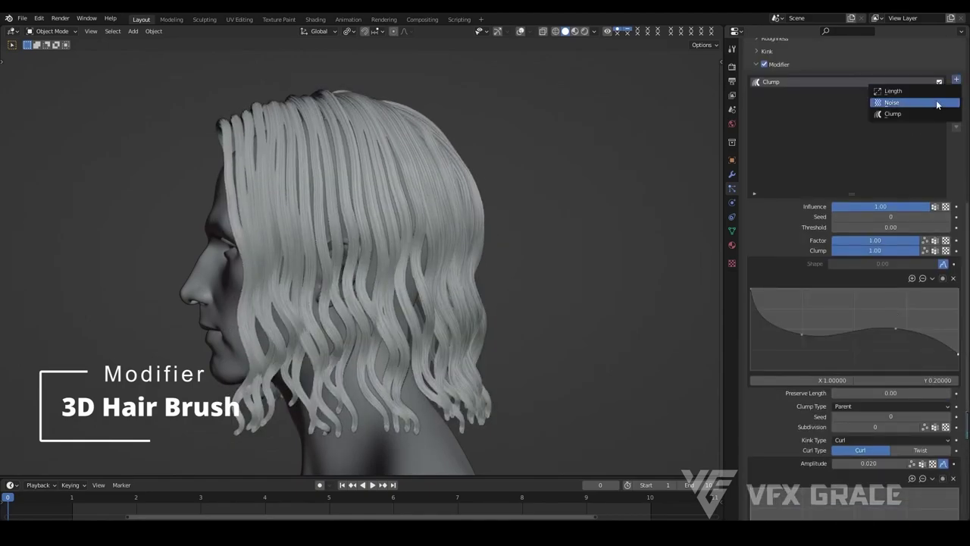
pyautogui.click(909, 99)
pyautogui.moveTo(868, 386); pyautogui.dragTo(884, 383)
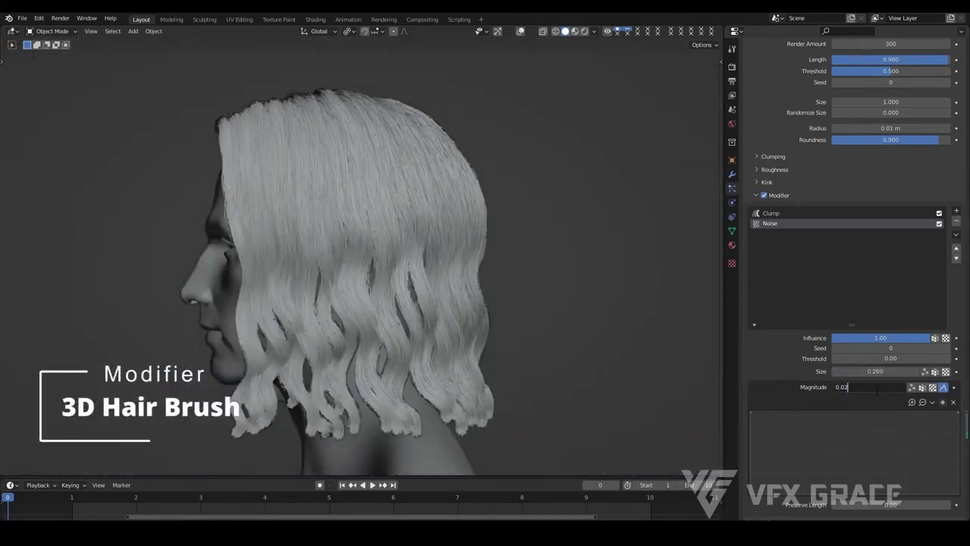
pyautogui.press('Return')
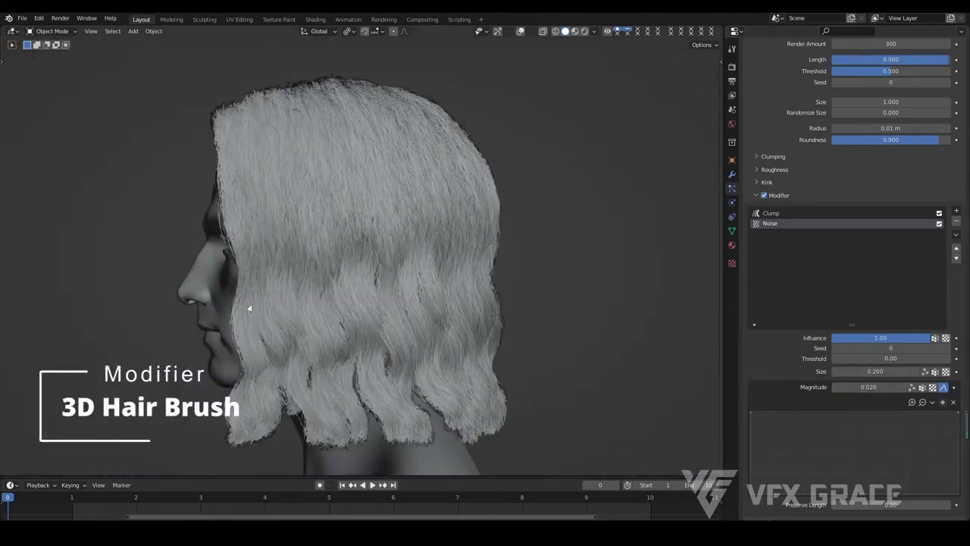
# Add a second Noise modifier to the child hairs, set its magnitude to 0.5 and enable its magnitude curve.
pyautogui.click(931, 233)
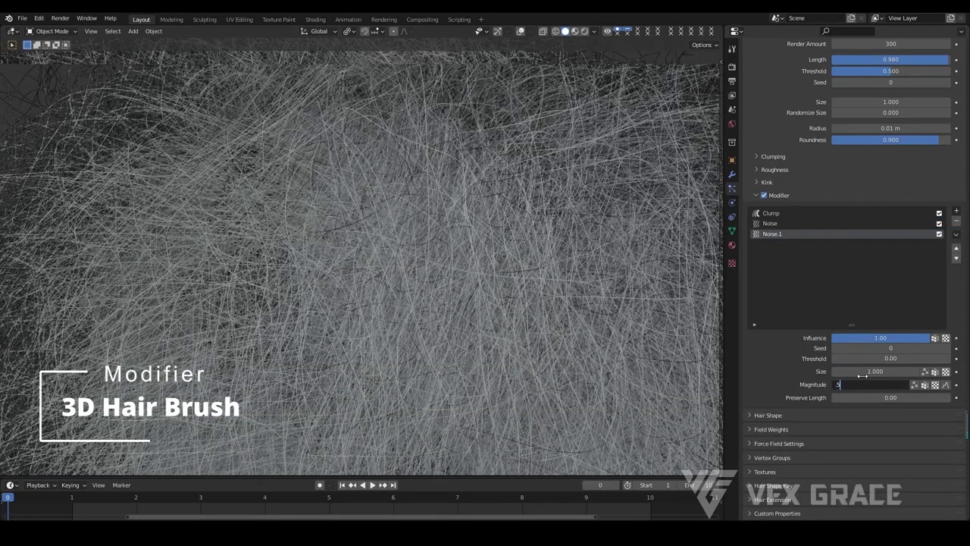
pyautogui.press('Return')
pyautogui.click(942, 384)
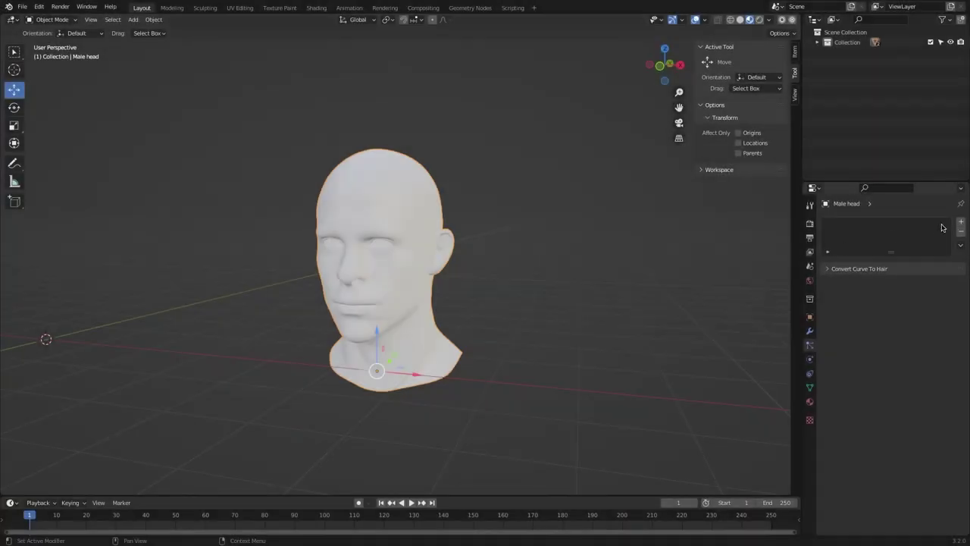
# Add a particle system of type Hair to the male head and shorten the hair length.
pyautogui.click(961, 222)
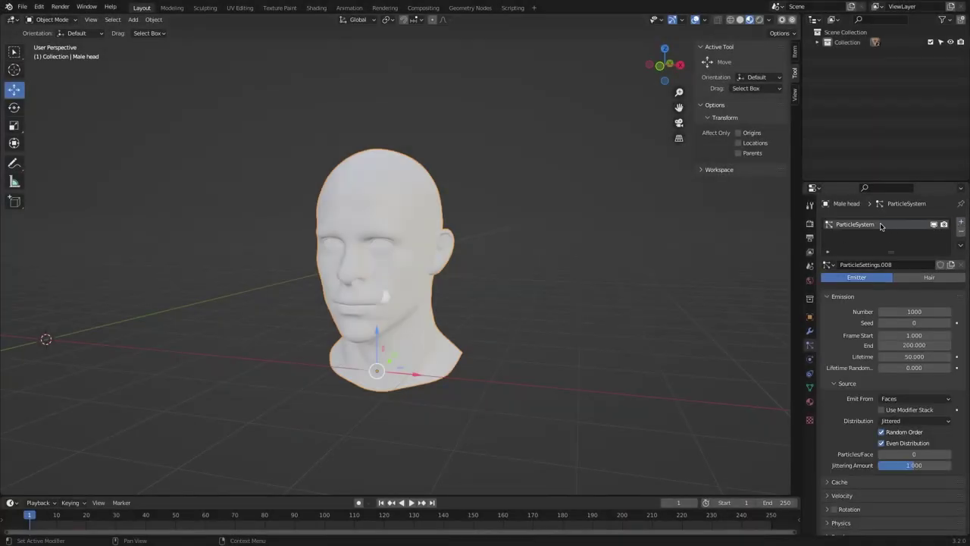
pyautogui.click(928, 278)
pyautogui.moveTo(917, 333); pyautogui.dragTo(879, 335)
# Limit the hair density to the head's Hair vertex group.
pyautogui.scroll(-5, 900, 359)
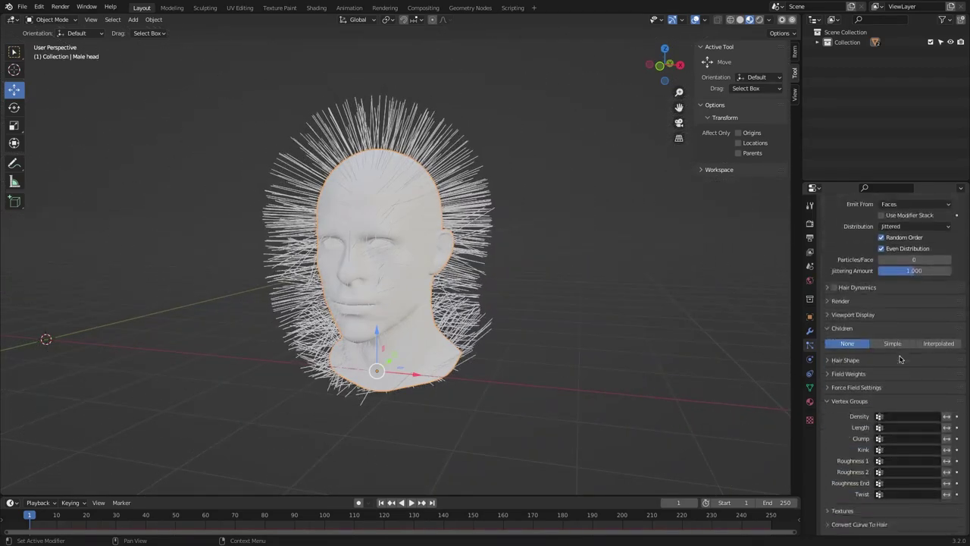
pyautogui.scroll(-1, 900, 359)
pyautogui.click(902, 406)
pyautogui.click(902, 422)
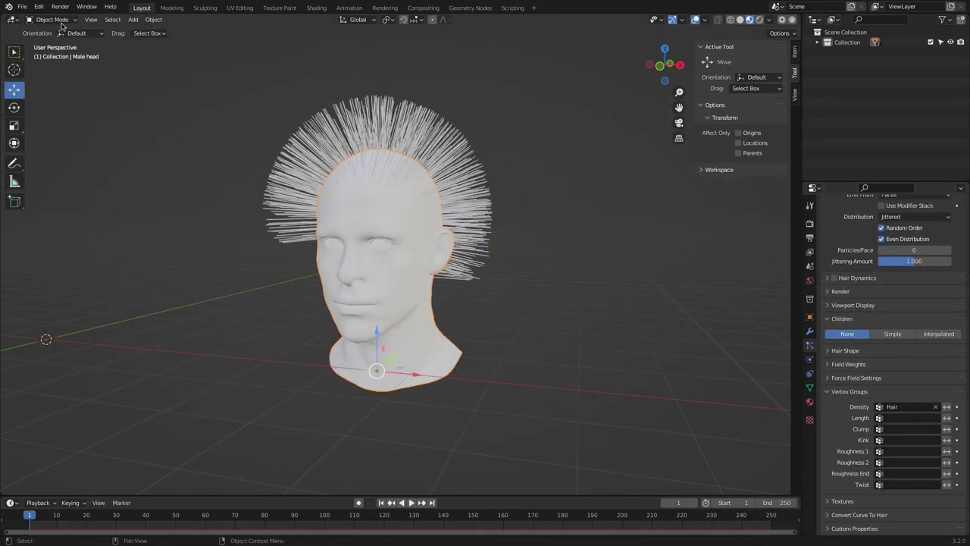
# Switch the head to Particle Edit mode and display the Brush Pie Menu settings.
pyautogui.click(53, 98)
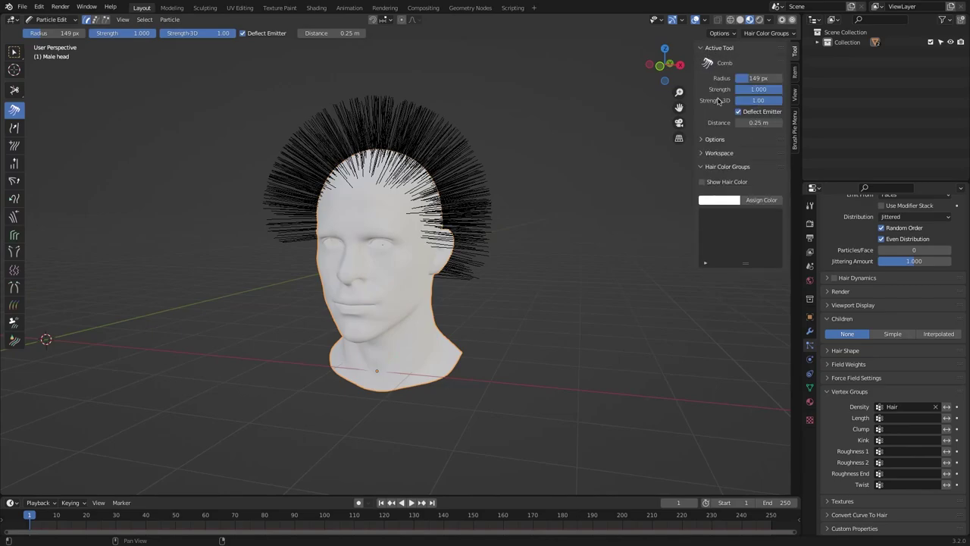
pyautogui.click(715, 139)
pyautogui.click(794, 139)
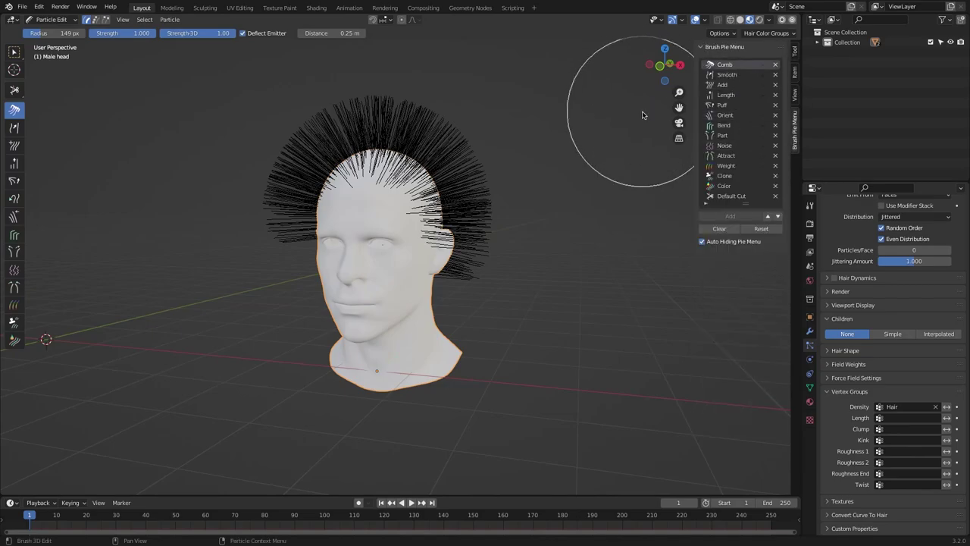
# Bring up the brush pie menu over the head's hair and look through its brushes.
pyautogui.moveTo(642, 115)
pyautogui.mouseDown(button='middle')
pyautogui.moveTo(494, 129)
pyautogui.moveTo(375, 205)
pyautogui.mouseUp(button='middle')
pyautogui.press('w')
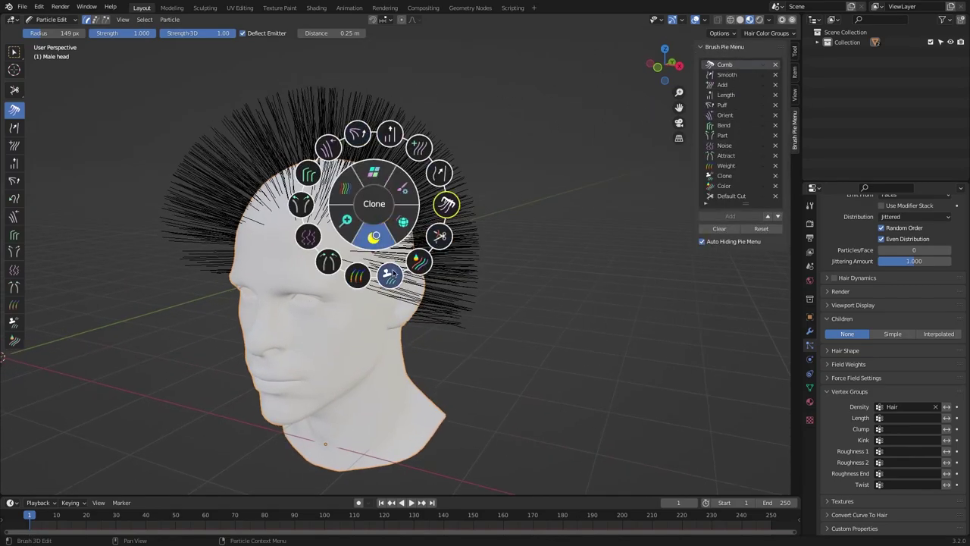
pyautogui.click(377, 214)
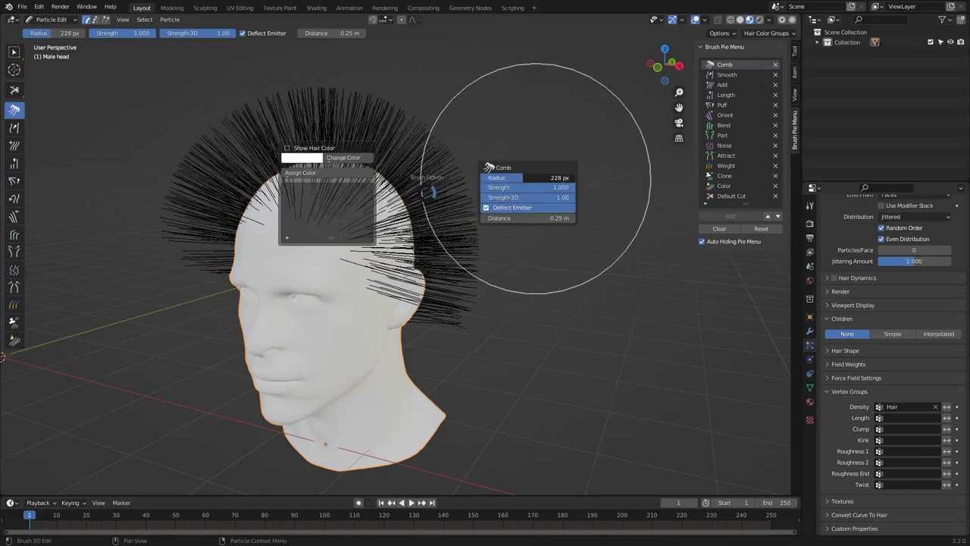
# Change the pie menu shortcut key in the 3D Hair Brush add-on preferences.
pyautogui.hotkey('ctrl', ',')
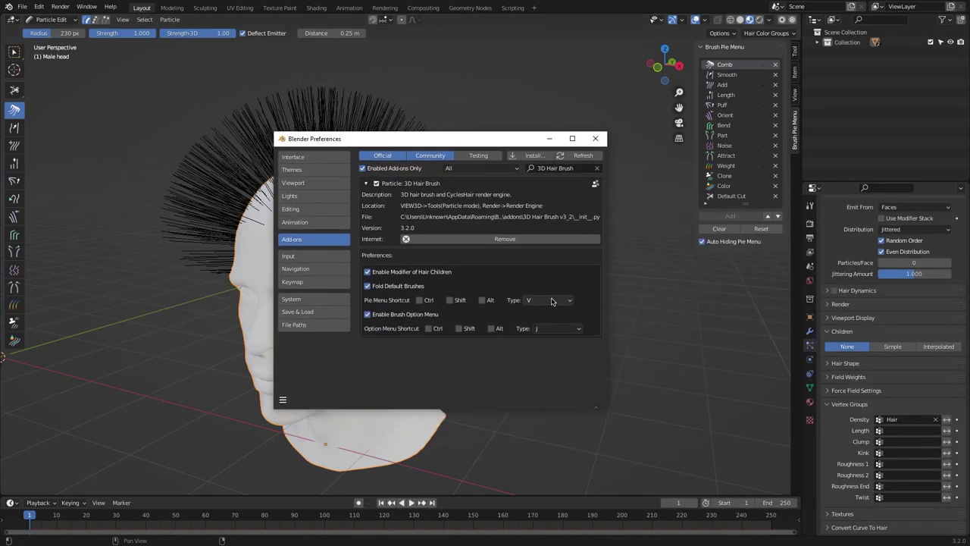
pyautogui.click(547, 300)
pyautogui.scroll(2, 547, 300)
pyautogui.click(568, 205)
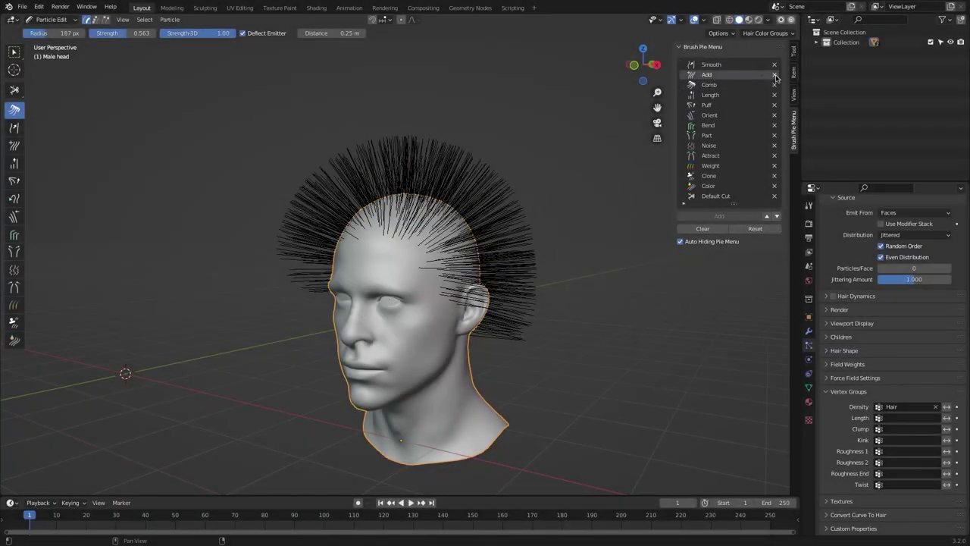
# Replace the Add brush with Default Add in the brush pie menu list and move Weight above Bend.
pyautogui.click(775, 74)
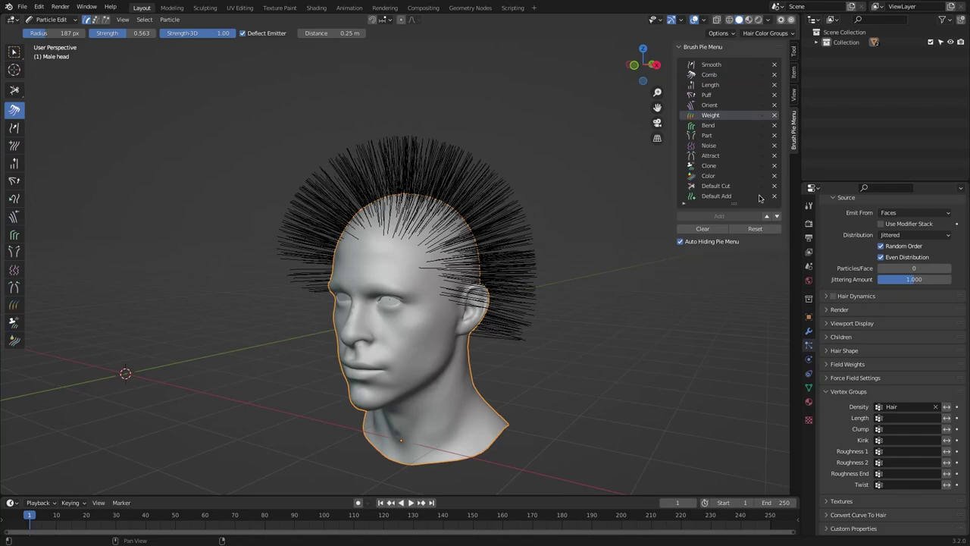
pyautogui.press('w')
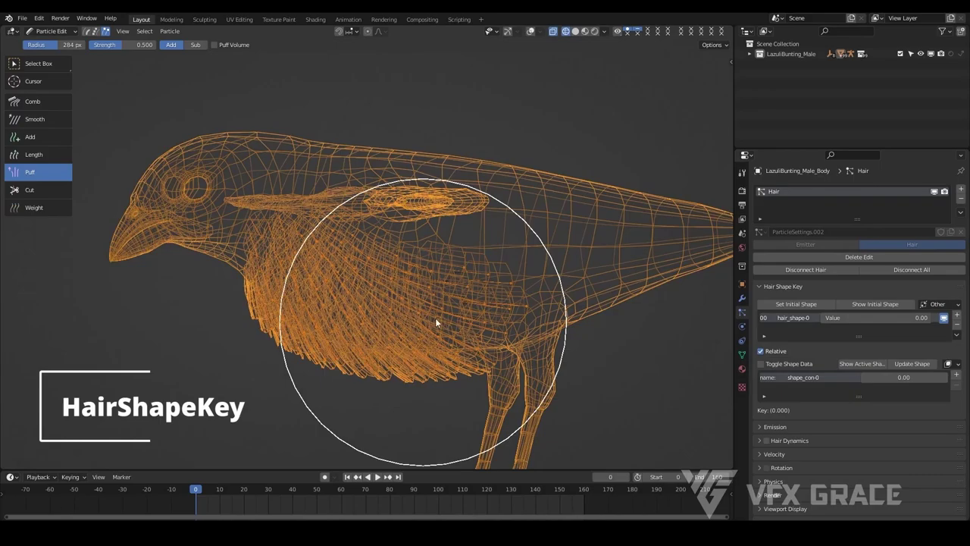
# Switch the bird's viewport shading from wireframe to Solid.
pyautogui.press('z')
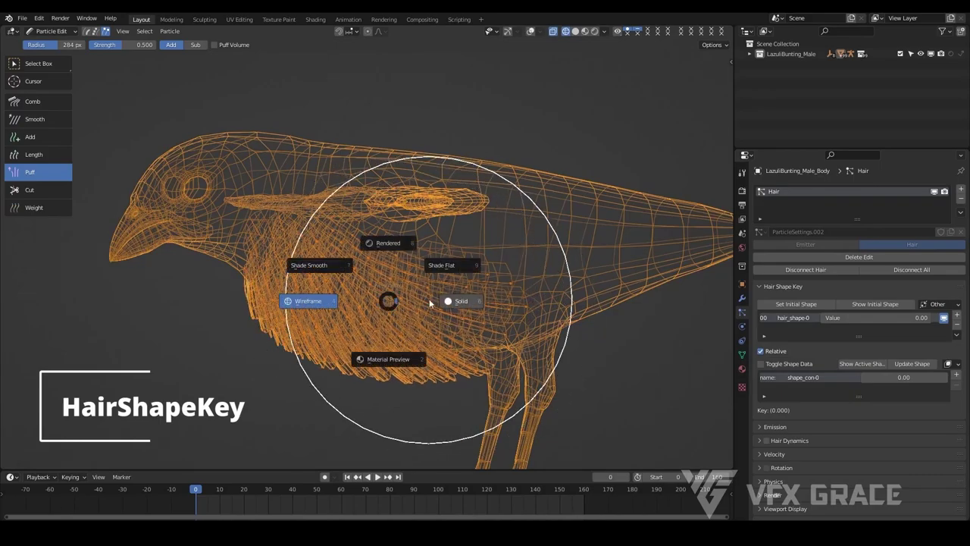
pyautogui.click(434, 290)
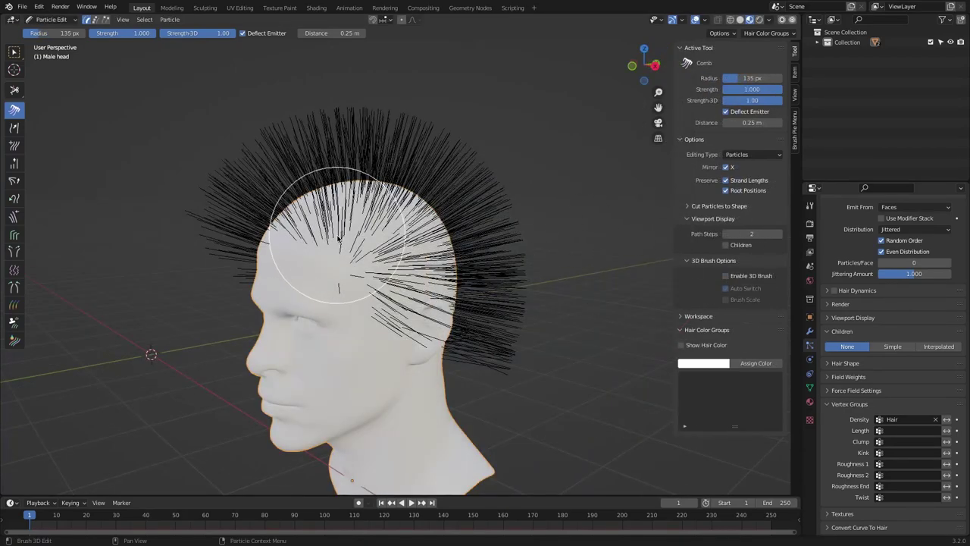
# Undo a trial comb stroke at the forehead, and comb the hair backwards with 3D Brush enabled and Auto Switch off.
pyautogui.moveTo(310, 245)
pyautogui.mouseDown()
pyautogui.moveTo(367, 207)
pyautogui.moveTo(330, 239)
pyautogui.mouseUp()
pyautogui.hotkey('ctrl', 'z')
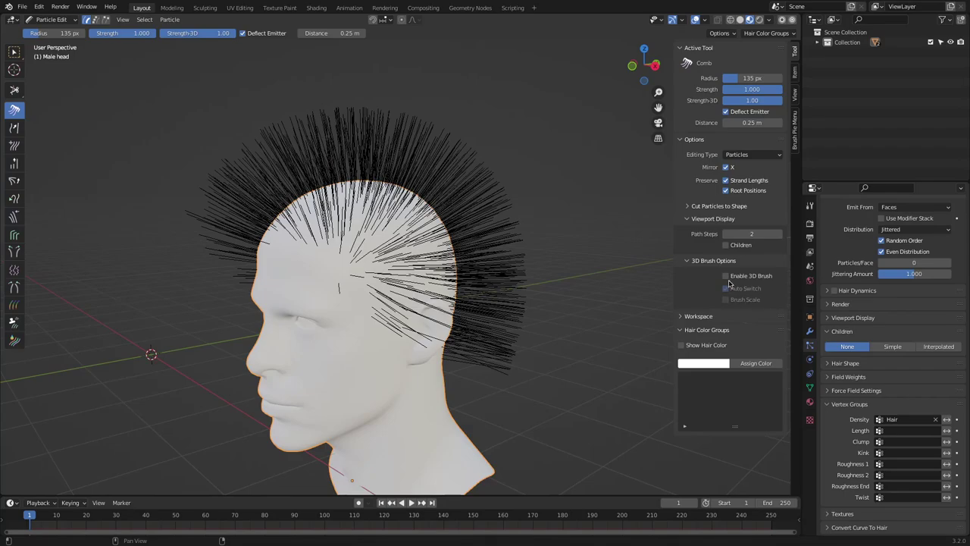
pyautogui.moveTo(329, 258)
pyautogui.mouseDown()
pyautogui.moveTo(335, 222)
pyautogui.moveTo(386, 203)
pyautogui.moveTo(367, 236)
pyautogui.moveTo(330, 237)
pyautogui.moveTo(409, 207)
pyautogui.moveTo(383, 227)
pyautogui.moveTo(368, 285)
pyautogui.moveTo(460, 268)
pyautogui.mouseUp()
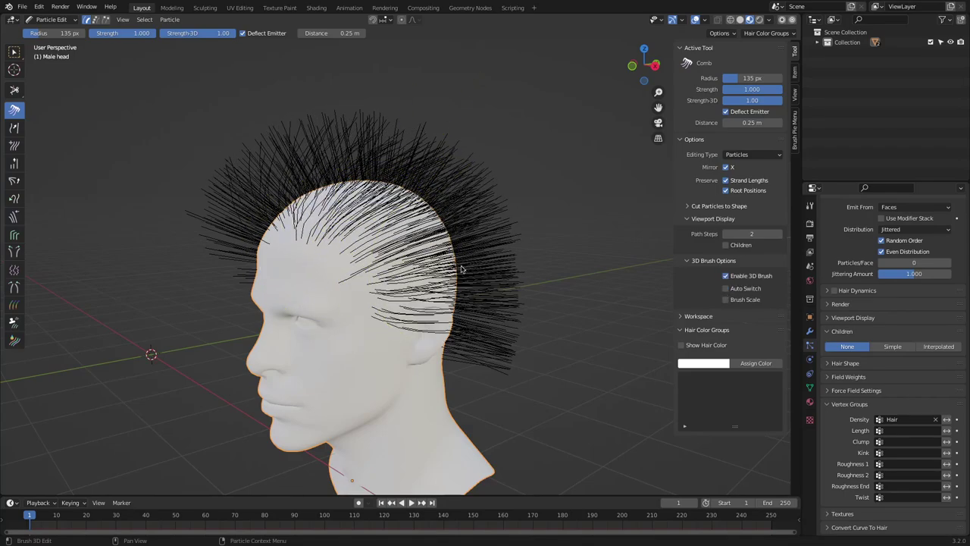
# Try combing the hair at the back of the head downwards, and undo the stroke.
pyautogui.moveTo(485, 331); pyautogui.dragTo(445, 225, button='middle')
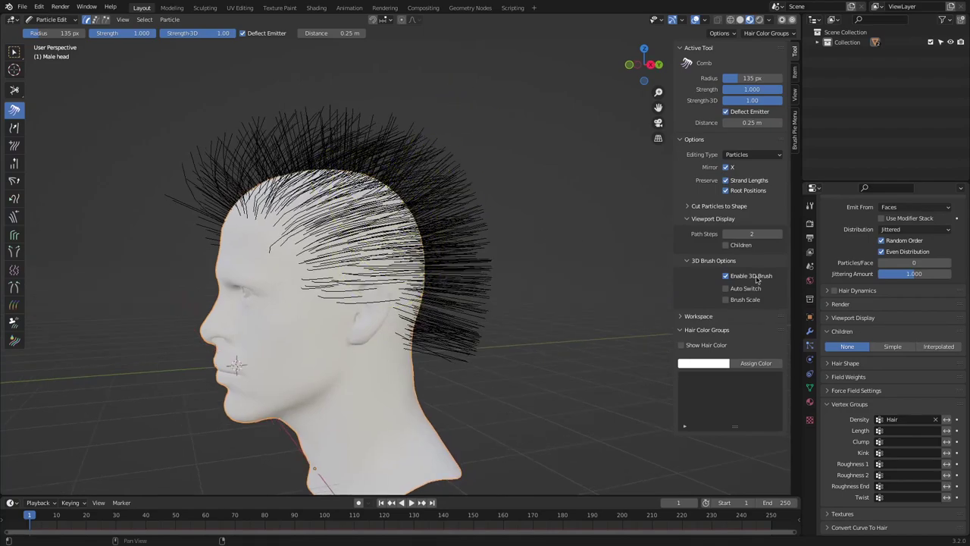
pyautogui.moveTo(440, 187); pyautogui.dragTo(474, 225)
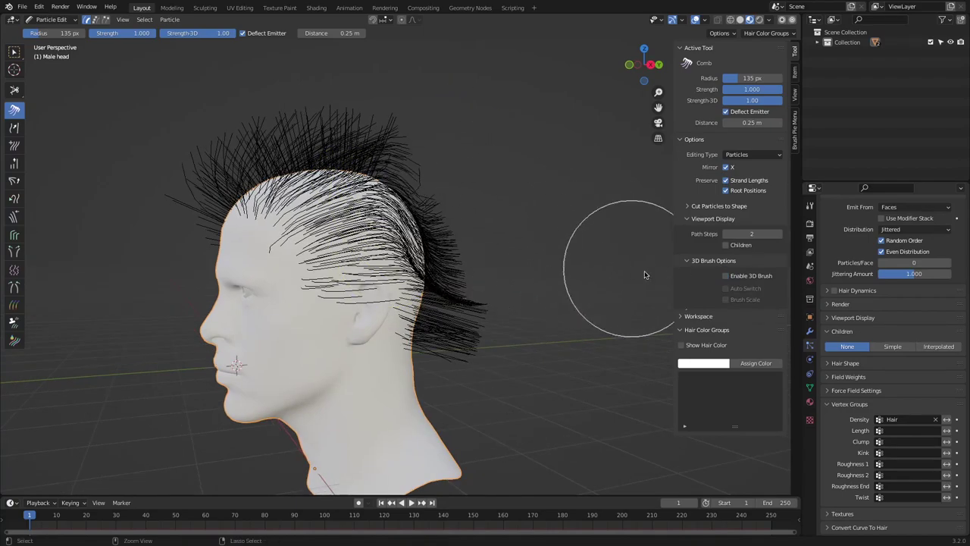
pyautogui.hotkey('ctrl', 'z')
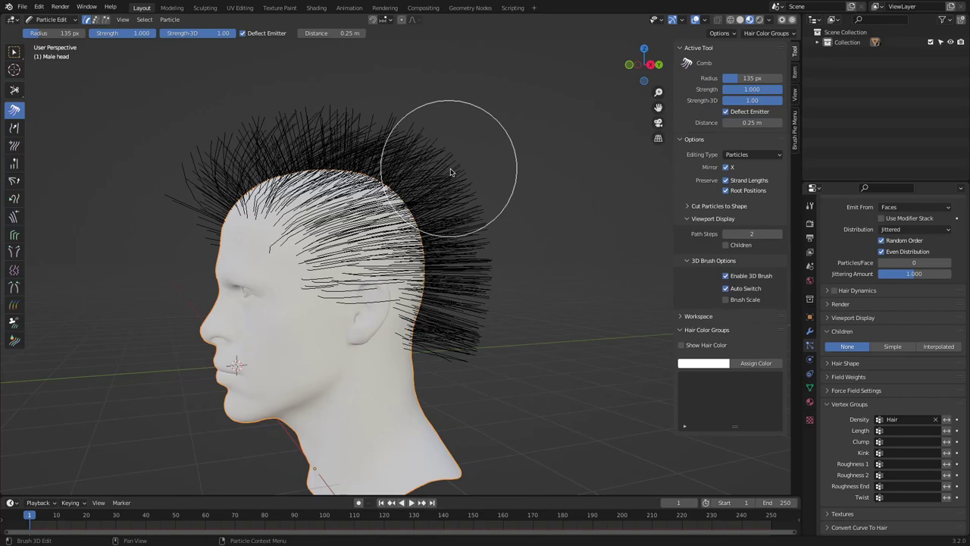
# Comb the hair on the back and side of the head backwards with 3D Brush and Auto Switch enabled.
pyautogui.moveTo(450, 172); pyautogui.dragTo(477, 214)
pyautogui.moveTo(317, 180)
pyautogui.mouseDown()
pyautogui.moveTo(333, 197)
pyautogui.moveTo(403, 200)
pyautogui.moveTo(444, 222)
pyautogui.mouseUp()
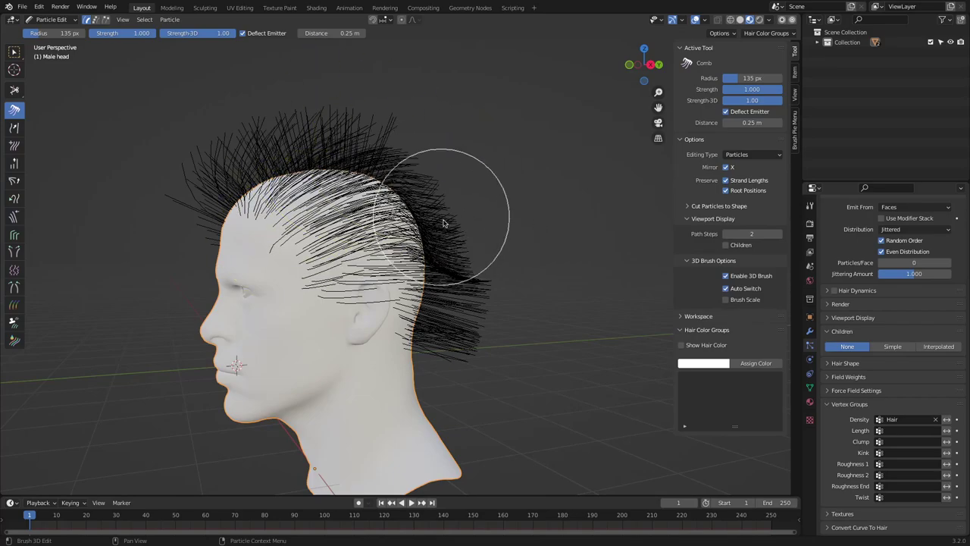
pyautogui.moveTo(342, 252)
pyautogui.mouseDown()
pyautogui.moveTo(333, 261)
pyautogui.moveTo(429, 219)
pyautogui.mouseUp()
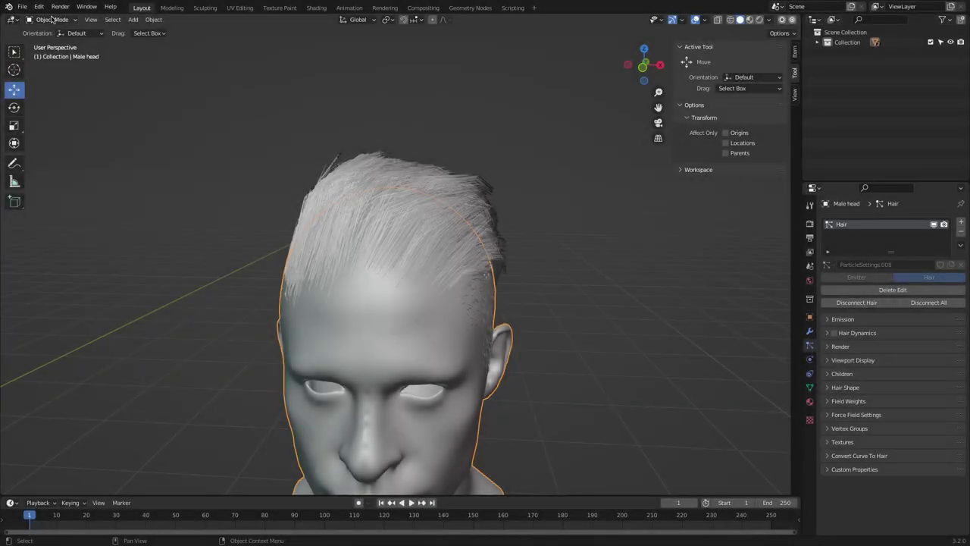
# Return the head to Particle Edit mode and choose the Smooth brush with radius 94 px and strength 0.193.
pyautogui.click(55, 98)
pyautogui.press('w')
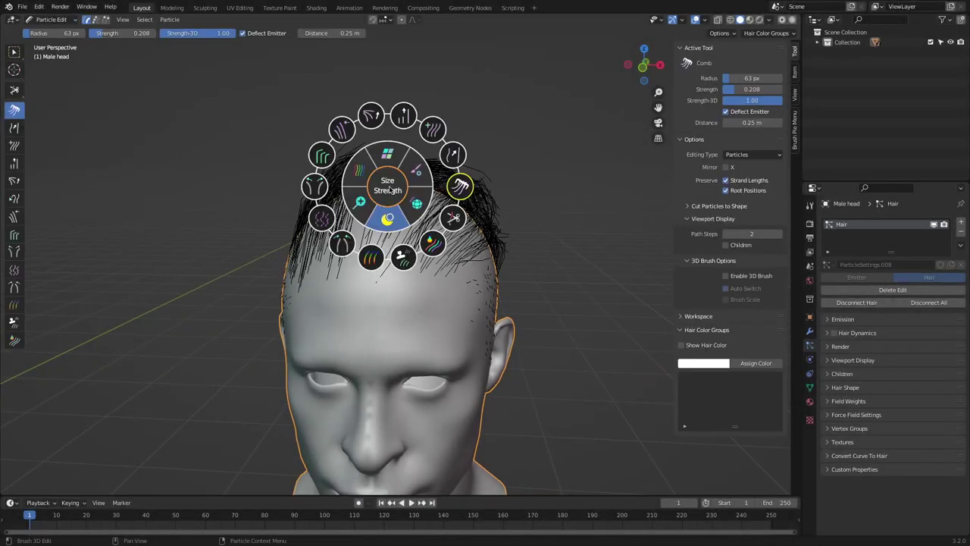
pyautogui.click(453, 155)
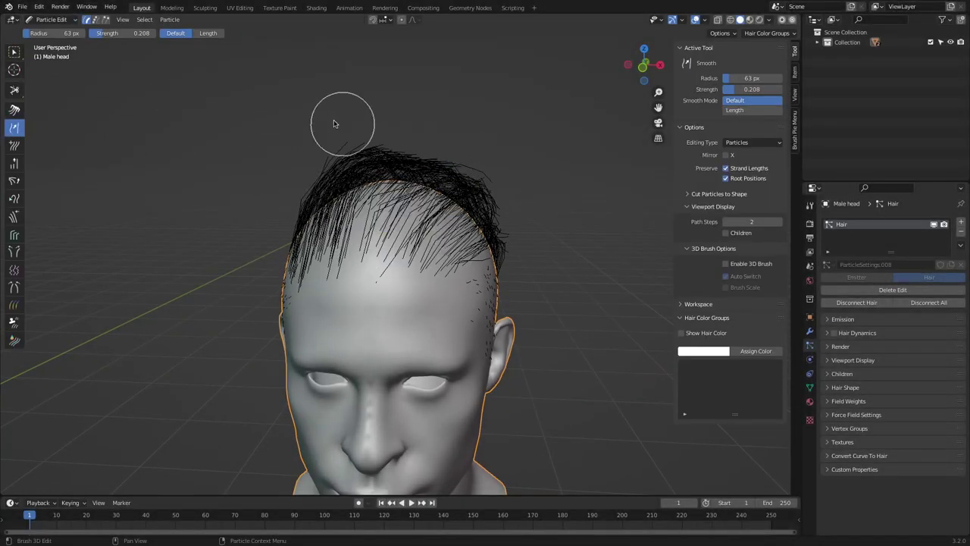
pyautogui.scroll(2, 498, 249)
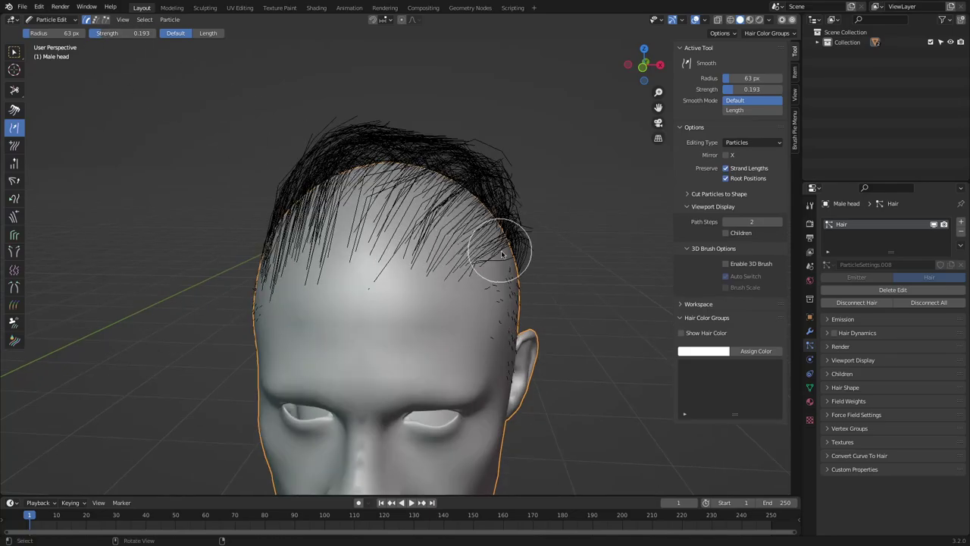
pyautogui.moveTo(498, 250)
pyautogui.mouseDown(button='middle')
pyautogui.moveTo(388, 286)
pyautogui.moveTo(383, 184)
pyautogui.moveTo(390, 300)
pyautogui.moveTo(428, 287)
pyautogui.moveTo(375, 341)
pyautogui.moveTo(356, 400)
pyautogui.moveTo(425, 405)
pyautogui.mouseUp(button='middle')
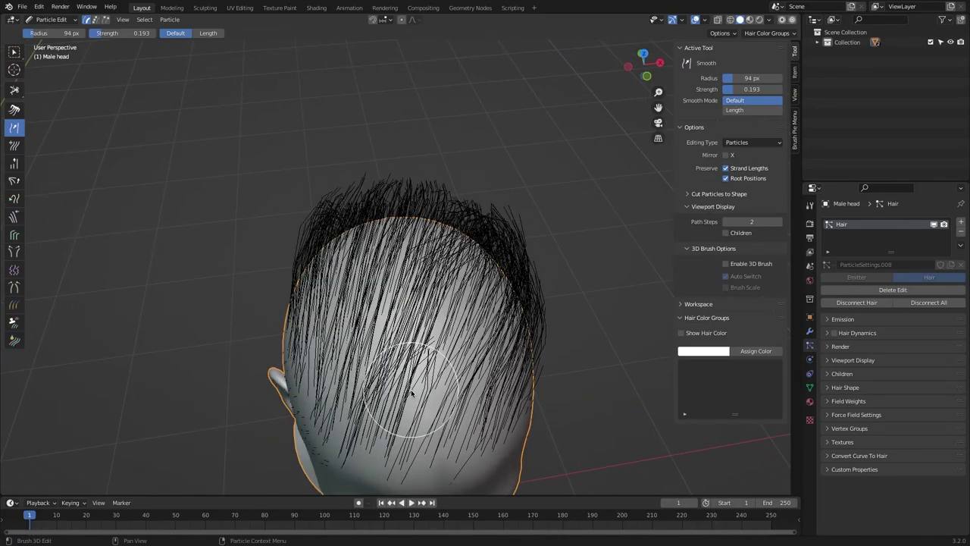
pyautogui.moveTo(402, 347)
pyautogui.mouseDown(button='middle')
pyautogui.moveTo(368, 260)
pyautogui.moveTo(465, 249)
pyautogui.moveTo(433, 250)
pyautogui.moveTo(453, 314)
pyautogui.moveTo(390, 325)
pyautogui.moveTo(388, 279)
pyautogui.moveTo(388, 326)
pyautogui.moveTo(488, 258)
pyautogui.moveTo(436, 285)
pyautogui.mouseUp(button='middle')
pyautogui.moveTo(495, 231)
pyautogui.mouseDown(button='middle')
pyautogui.moveTo(461, 257)
pyautogui.moveTo(454, 252)
pyautogui.moveTo(416, 321)
pyautogui.moveTo(332, 341)
pyautogui.mouseUp(button='middle')
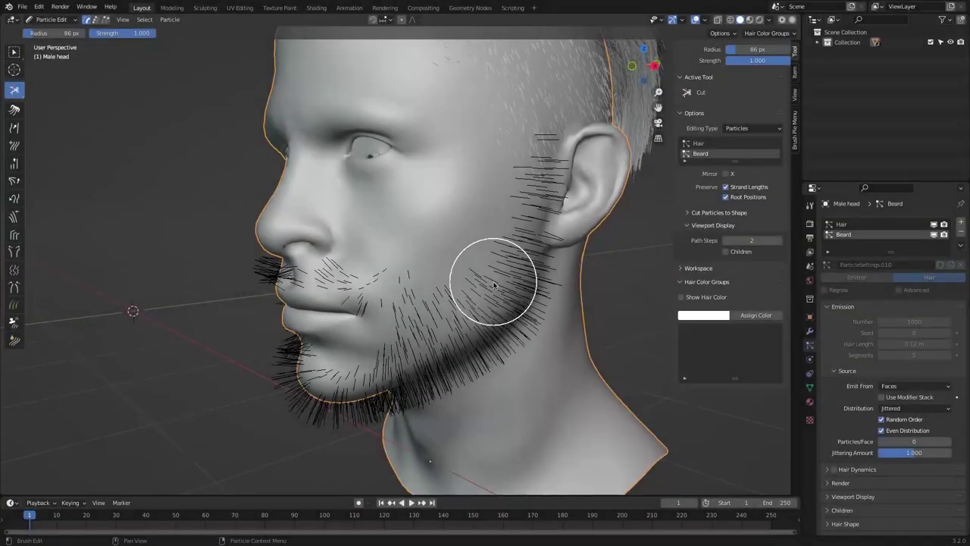
# Shorten the beard using the Length brush in Shrink mode with target length 0.02 and radius 125 px.
pyautogui.press('w')
pyautogui.click(491, 247)
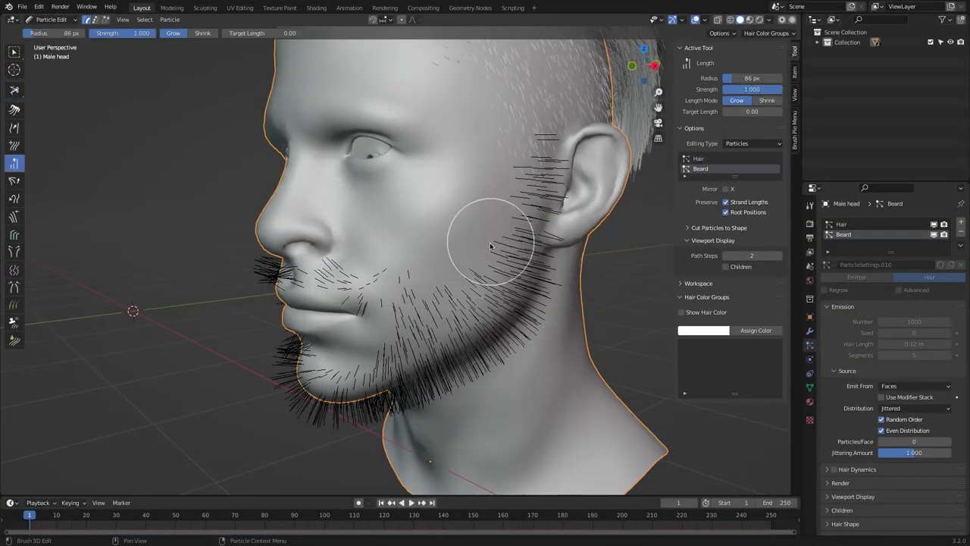
pyautogui.click(769, 102)
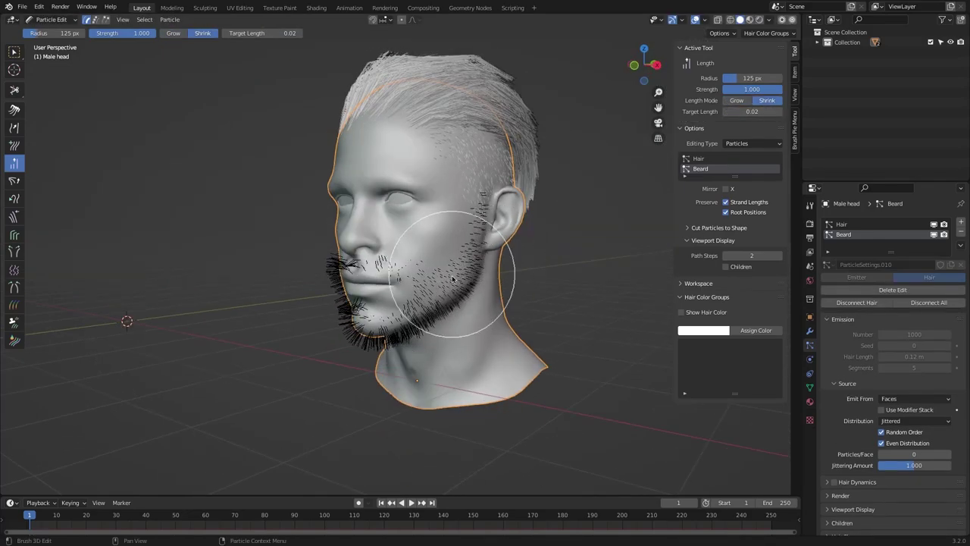
pyautogui.scroll(2, 453, 280)
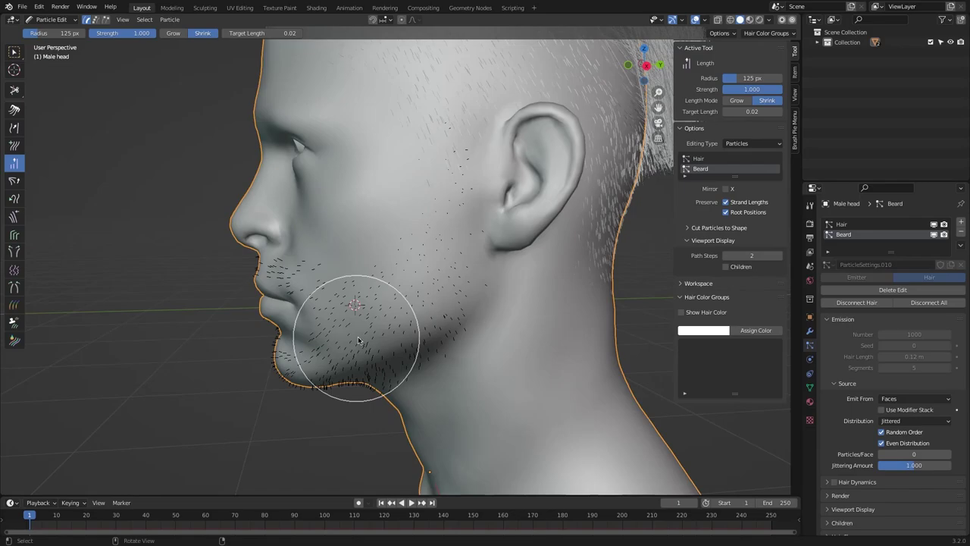
# Set the Length brush to Grow mode with radius 259 px and lengthen the beard.
pyautogui.click(763, 111)
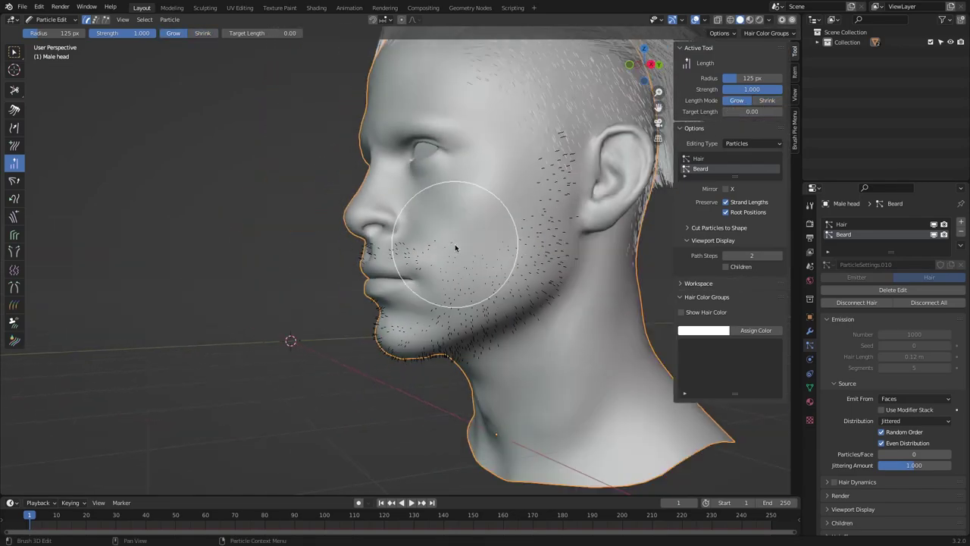
pyautogui.press('f')
pyautogui.click(531, 231)
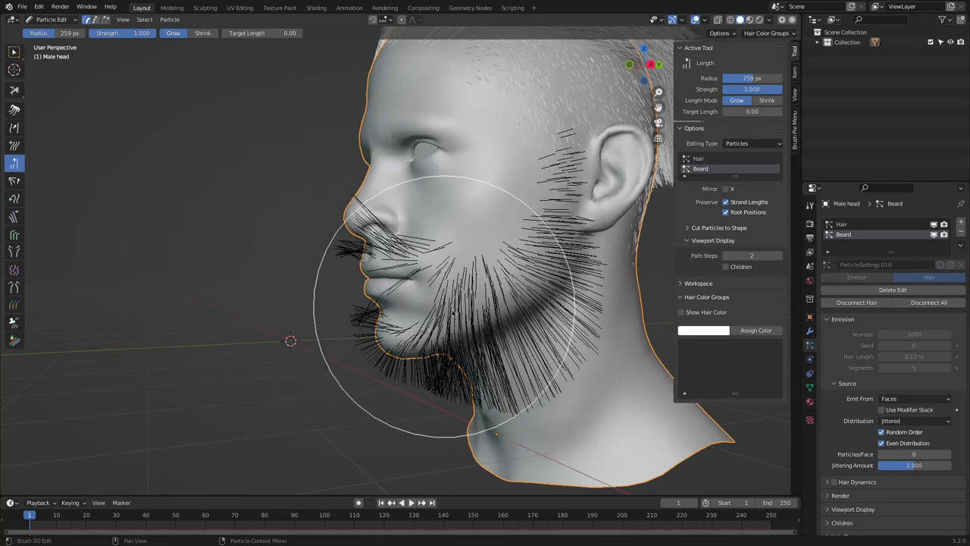
# Shorten the beard with the Length brush in Shrink mode at target length 0.03, and choose the Weight brush.
pyautogui.moveTo(539, 228); pyautogui.dragTo(447, 287)
pyautogui.moveTo(447, 287)
pyautogui.mouseDown(button='middle')
pyautogui.moveTo(444, 319)
pyautogui.moveTo(422, 325)
pyautogui.moveTo(456, 298)
pyautogui.moveTo(368, 303)
pyautogui.mouseUp(button='middle')
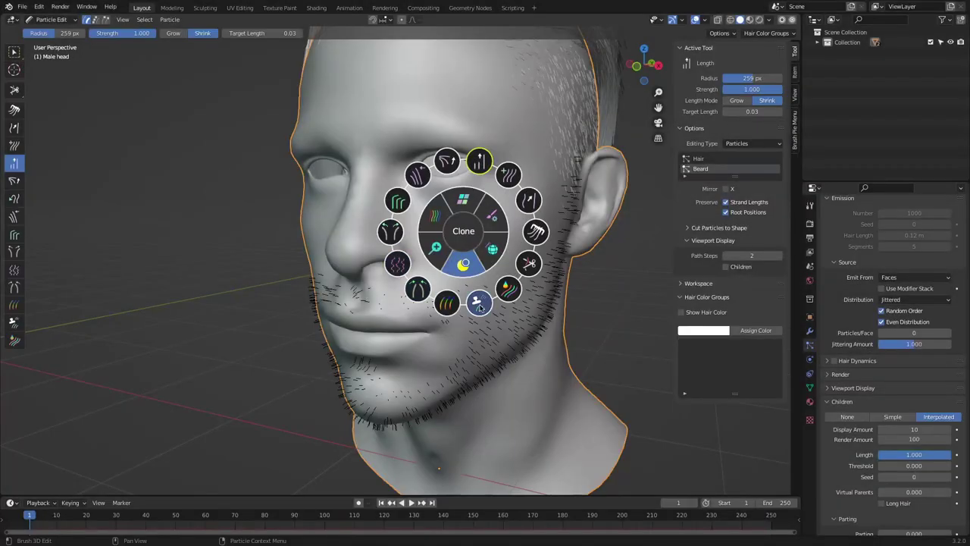
pyautogui.click(448, 304)
pyautogui.moveTo(449, 304)
pyautogui.mouseDown(button='middle')
pyautogui.moveTo(480, 325)
pyautogui.moveTo(374, 325)
pyautogui.moveTo(492, 316)
pyautogui.moveTo(450, 301)
pyautogui.moveTo(462, 292)
pyautogui.mouseUp(button='middle')
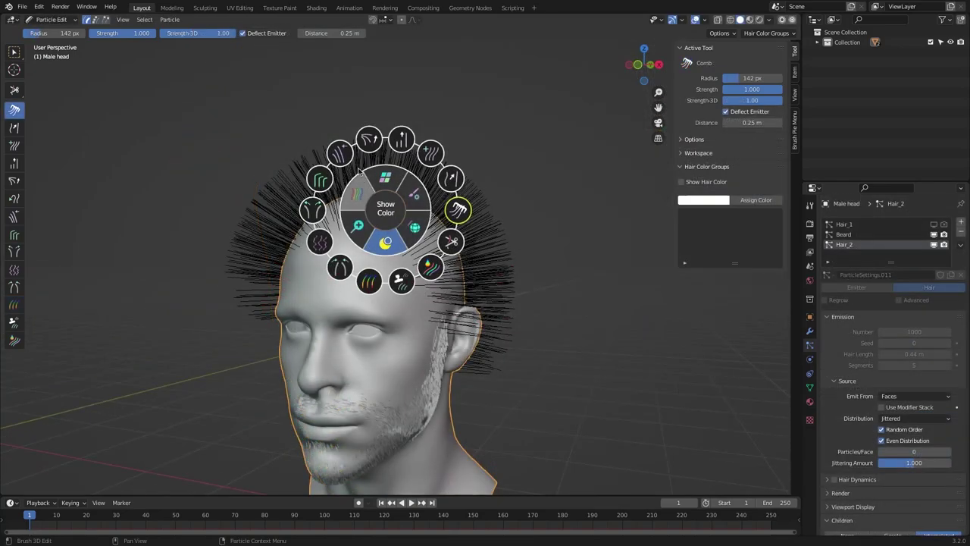
# Try sweeping the Hair_2 strands on top of the head sideways with the Orient brush at radius 183 px.
pyautogui.click(344, 157)
pyautogui.moveTo(404, 212); pyautogui.dragTo(434, 180, button='middle')
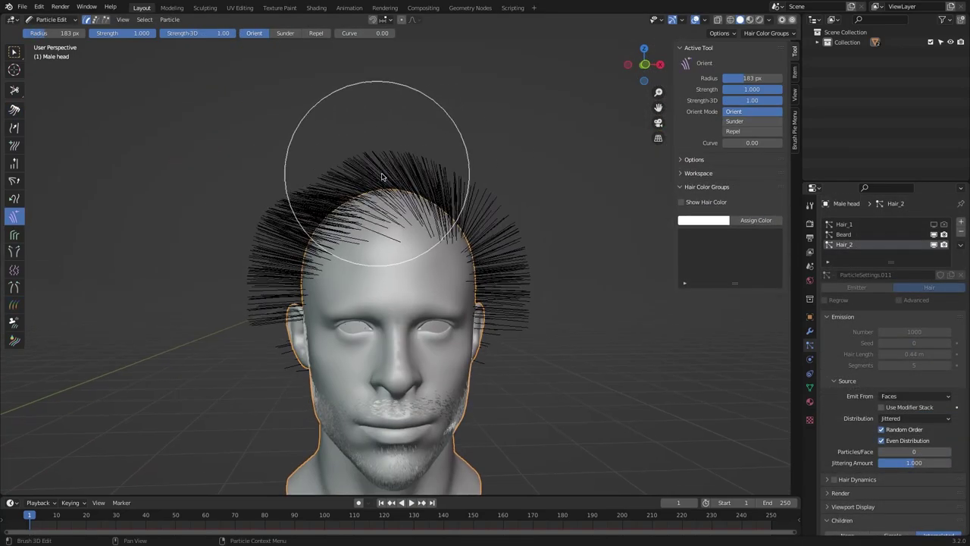
pyautogui.moveTo(370, 198); pyautogui.dragTo(416, 169)
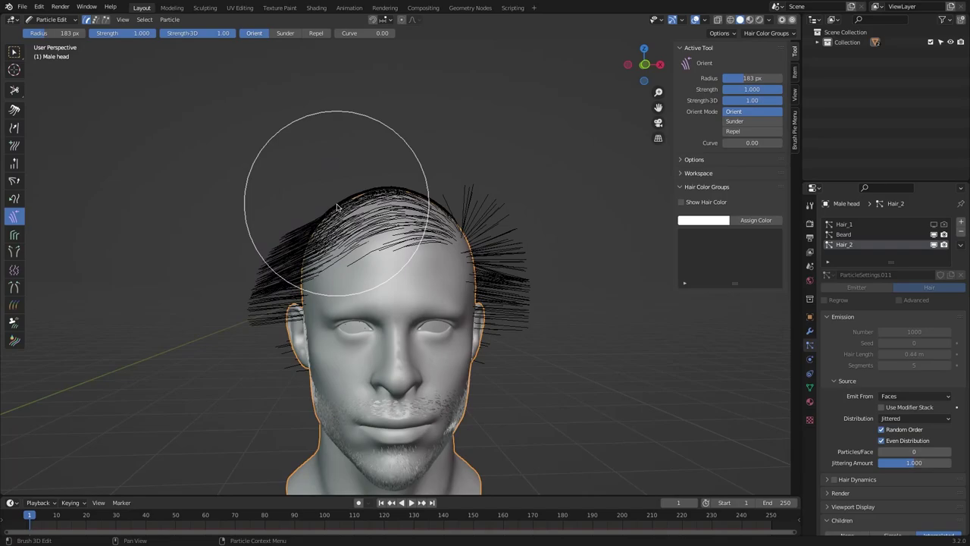
pyautogui.moveTo(337, 207); pyautogui.dragTo(344, 163, button='middle')
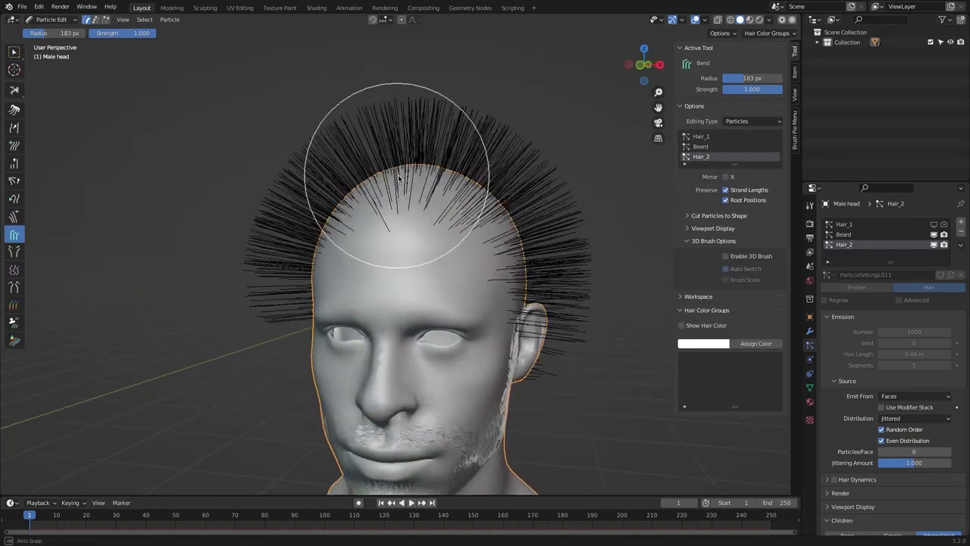
# Try bending the hair on the top and side of the head with the Bend brush, and undo both strokes.
pyautogui.moveTo(399, 177); pyautogui.dragTo(365, 158, button='middle')
pyautogui.moveTo(407, 147); pyautogui.dragTo(386, 157)
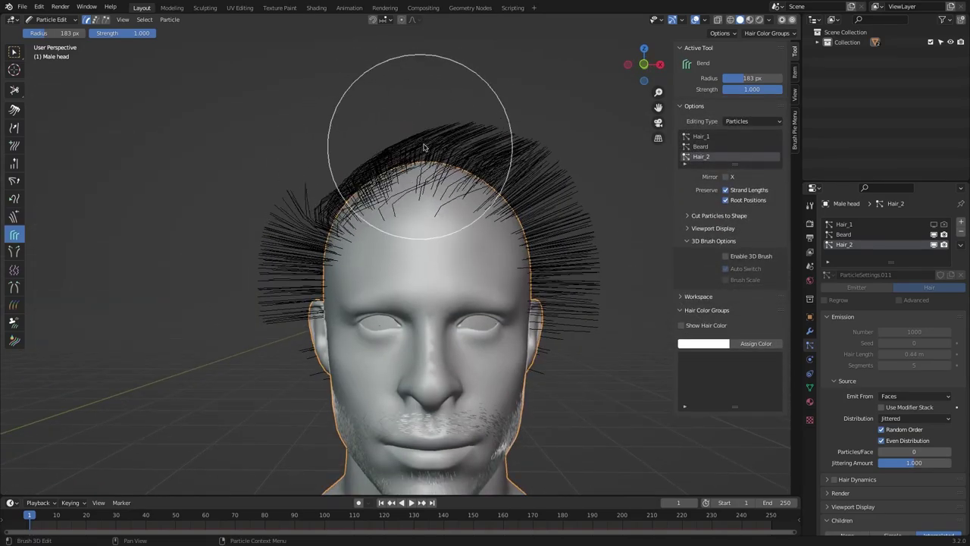
pyautogui.moveTo(425, 147); pyautogui.dragTo(313, 232, button='middle')
pyautogui.moveTo(314, 232)
pyautogui.mouseDown()
pyautogui.moveTo(292, 290)
pyautogui.moveTo(303, 323)
pyautogui.moveTo(316, 278)
pyautogui.moveTo(383, 265)
pyautogui.mouseUp()
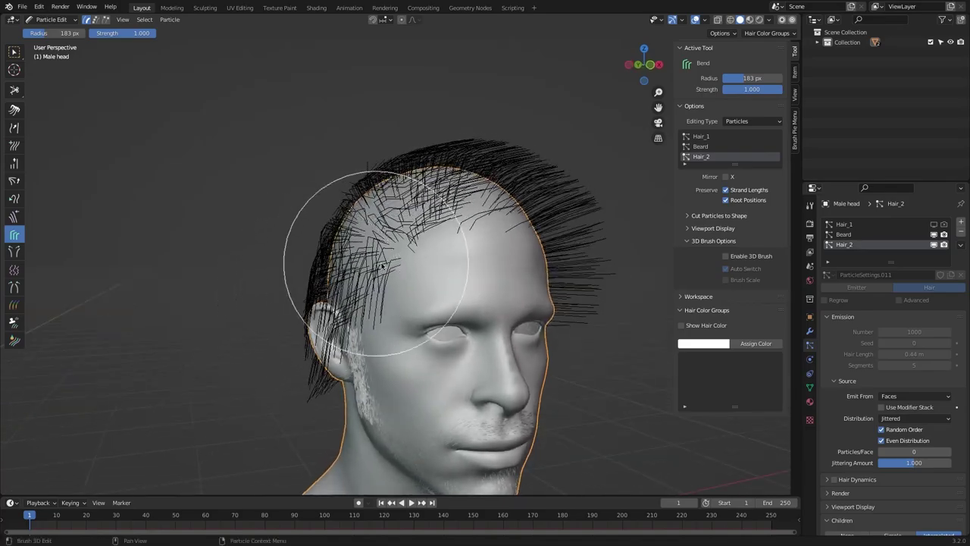
pyautogui.moveTo(382, 265); pyautogui.dragTo(448, 155, button='middle')
pyautogui.hotkey('ctrl', 'z')
pyautogui.hotkey('ctrl', 'z')
# Try gathering the hair at the top and back of the head with the Attract brush, undo the strokes, and enable Continuous Attract.
pyautogui.moveTo(559, 169); pyautogui.dragTo(496, 257, button='middle')
pyautogui.press('w')
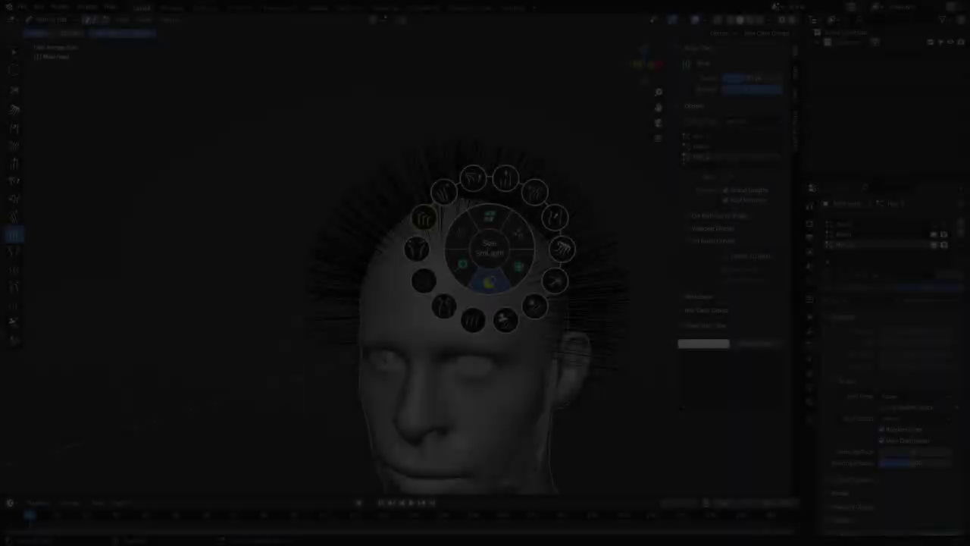
pyautogui.click(489, 264)
pyautogui.moveTo(488, 263); pyautogui.dragTo(438, 248)
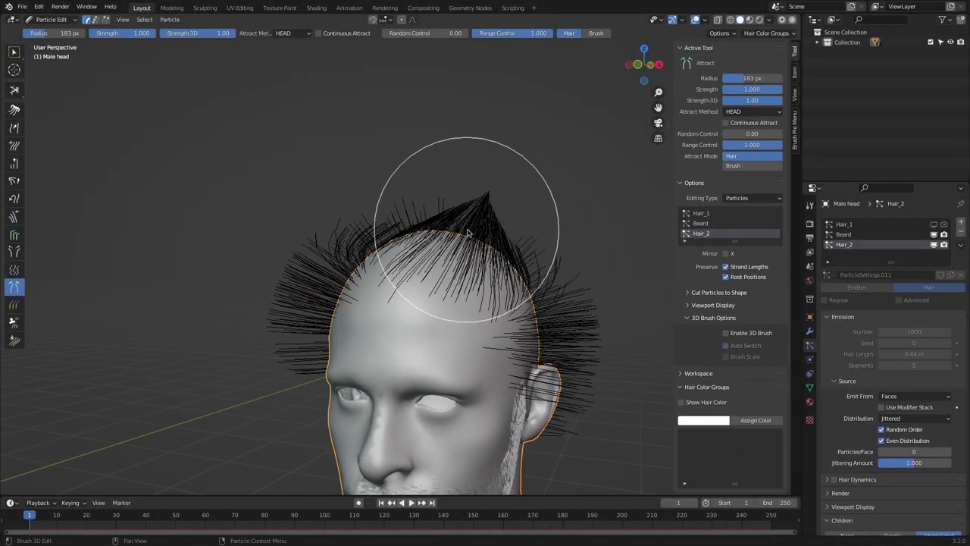
pyautogui.moveTo(469, 230)
pyautogui.mouseDown(button='middle')
pyautogui.moveTo(432, 184)
pyautogui.moveTo(553, 250)
pyautogui.moveTo(530, 238)
pyautogui.moveTo(419, 300)
pyautogui.mouseUp(button='middle')
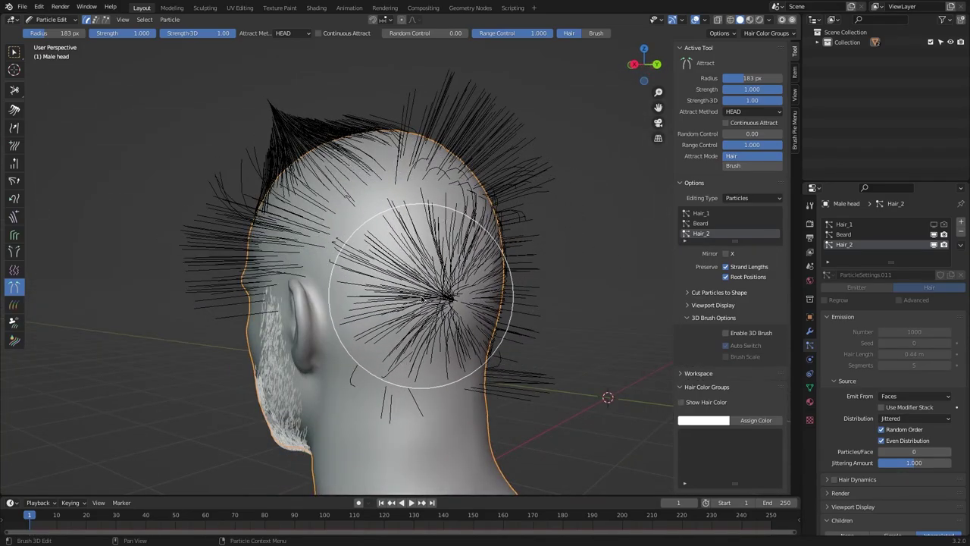
pyautogui.moveTo(421, 298)
pyautogui.mouseDown(button='middle')
pyautogui.moveTo(372, 271)
pyautogui.moveTo(556, 227)
pyautogui.mouseUp(button='middle')
pyautogui.hotkey('ctrl', 'z')
pyautogui.hotkey('ctrl', 'z')
pyautogui.moveTo(556, 227)
pyautogui.mouseDown()
pyautogui.moveTo(437, 271)
pyautogui.moveTo(481, 199)
pyautogui.moveTo(411, 216)
pyautogui.mouseUp()
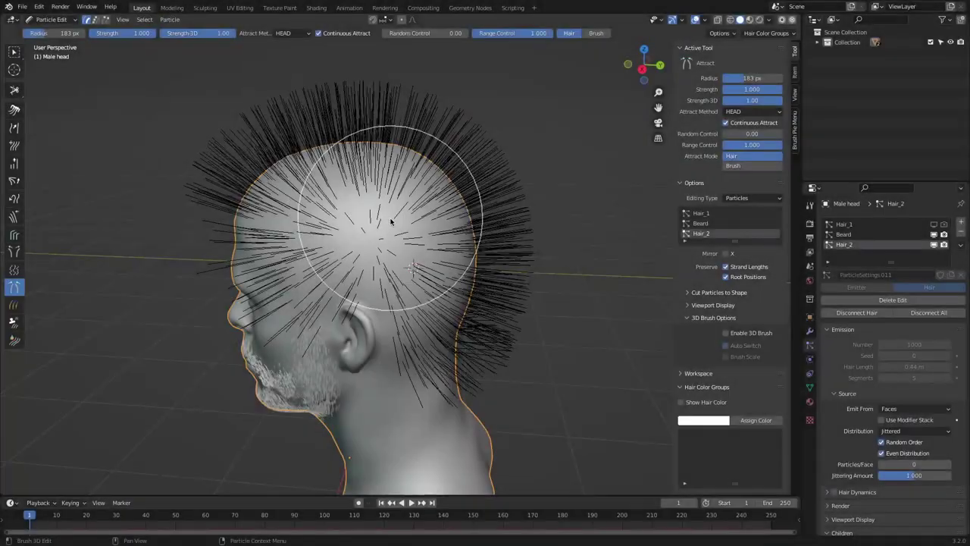
# Try roughening the hair across the head with the Noise brush, and switch to Object Mode to inspect it.
pyautogui.press('w')
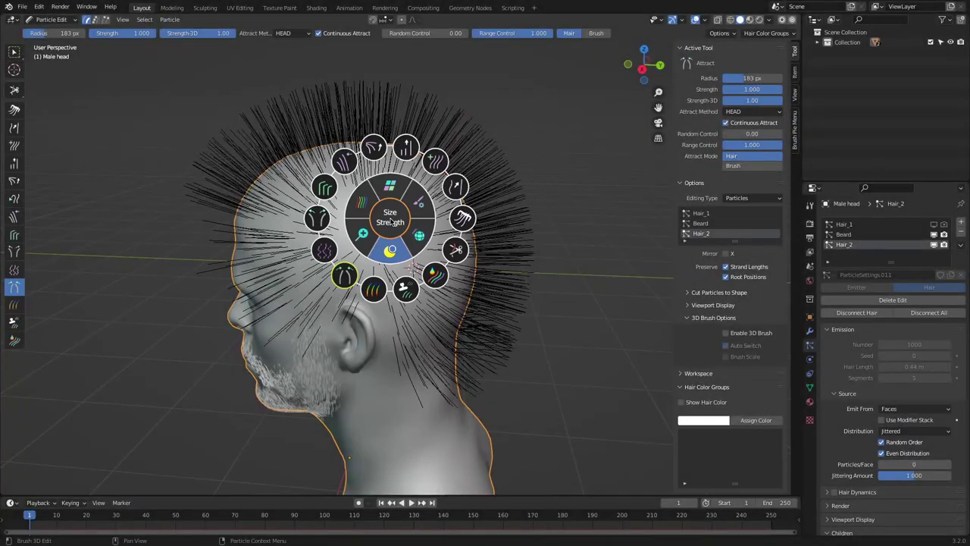
pyautogui.click(322, 250)
pyautogui.moveTo(325, 238)
pyautogui.mouseDown(button='middle')
pyautogui.moveTo(318, 227)
pyautogui.moveTo(368, 174)
pyautogui.moveTo(442, 200)
pyautogui.mouseUp(button='middle')
pyautogui.moveTo(442, 200); pyautogui.dragTo(353, 123)
pyautogui.moveTo(354, 124)
pyautogui.mouseDown(button='middle')
pyautogui.moveTo(357, 195)
pyautogui.moveTo(422, 270)
pyautogui.moveTo(448, 280)
pyautogui.moveTo(472, 251)
pyautogui.moveTo(472, 294)
pyautogui.moveTo(433, 205)
pyautogui.moveTo(446, 174)
pyautogui.moveTo(439, 162)
pyautogui.moveTo(379, 220)
pyautogui.moveTo(401, 281)
pyautogui.moveTo(346, 314)
pyautogui.moveTo(151, 167)
pyautogui.mouseUp(button='middle')
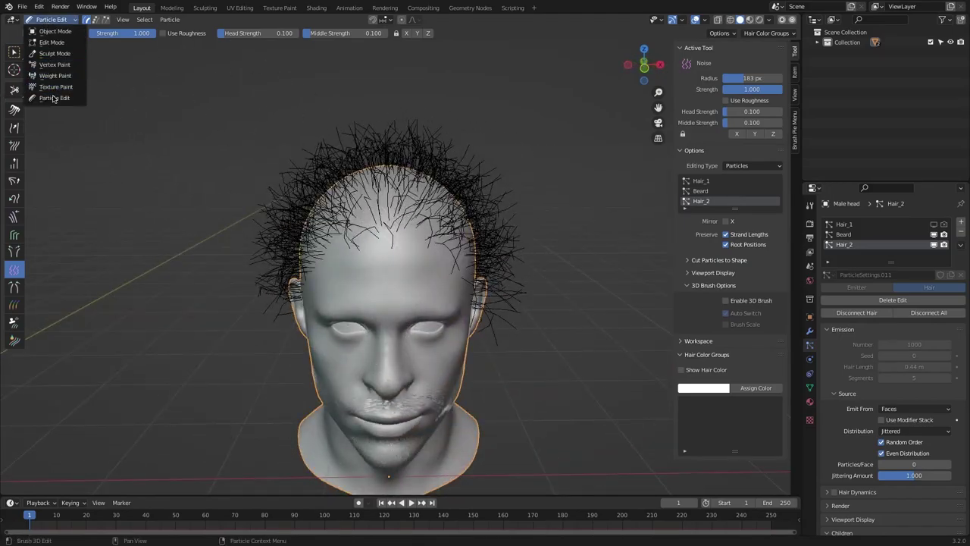
pyautogui.click(55, 32)
pyautogui.moveTo(147, 80); pyautogui.dragTo(455, 182, button='middle')
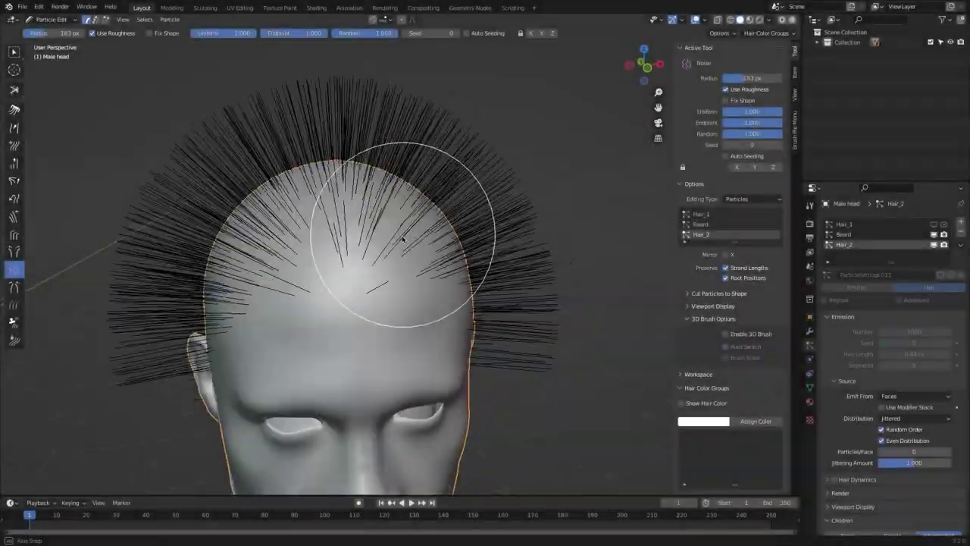
# Part the Hair_2 strands along the middle of the head with the Part brush at radius 71 px.
pyautogui.press('w')
pyautogui.click(331, 275)
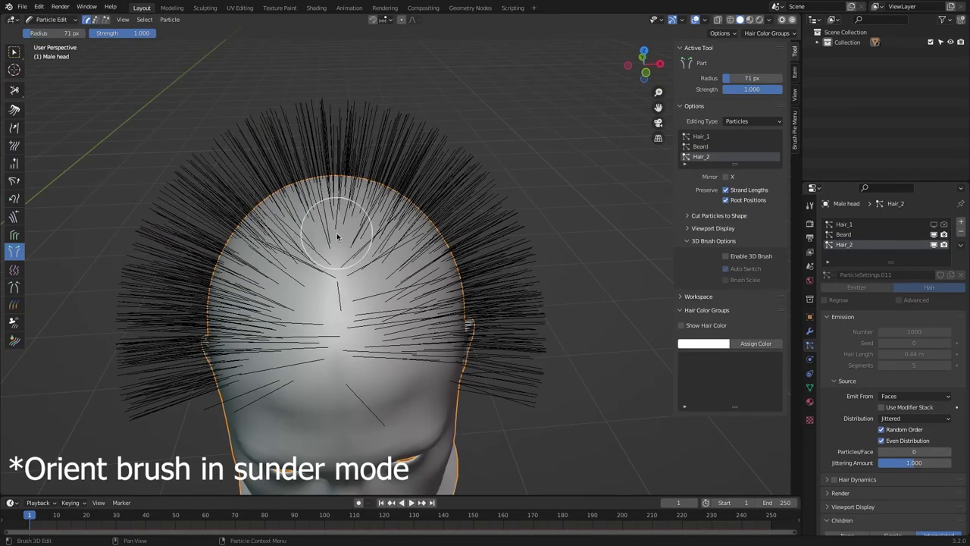
pyautogui.moveTo(333, 303)
pyautogui.mouseDown(button='middle')
pyautogui.moveTo(341, 369)
pyautogui.moveTo(346, 249)
pyautogui.mouseUp(button='middle')
pyautogui.moveTo(346, 249)
pyautogui.mouseDown()
pyautogui.moveTo(264, 160)
pyautogui.moveTo(178, 289)
pyautogui.moveTo(520, 325)
pyautogui.mouseUp()
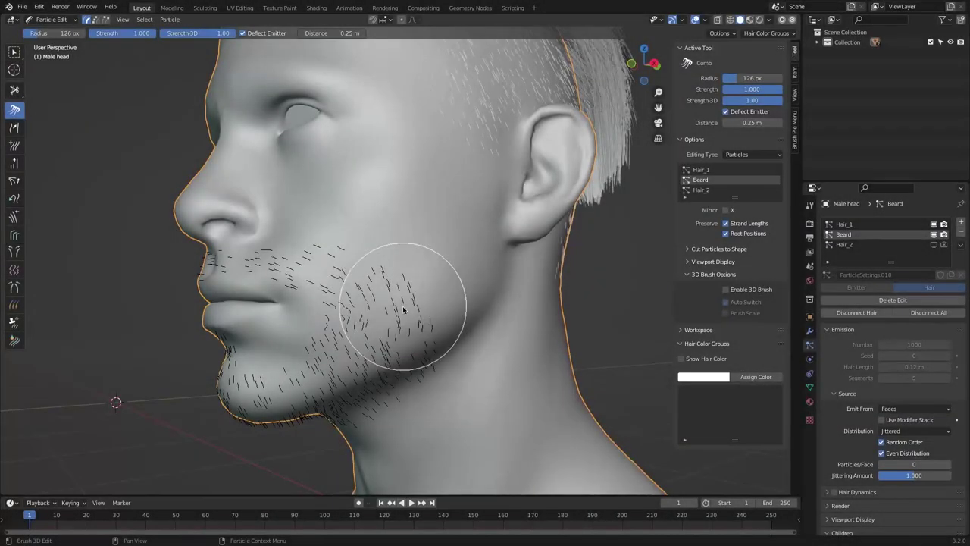
# Choose the Clone brush for the beard in Clone_Source mode with 3D Brush and Auto Switch enabled.
pyautogui.click(416, 376)
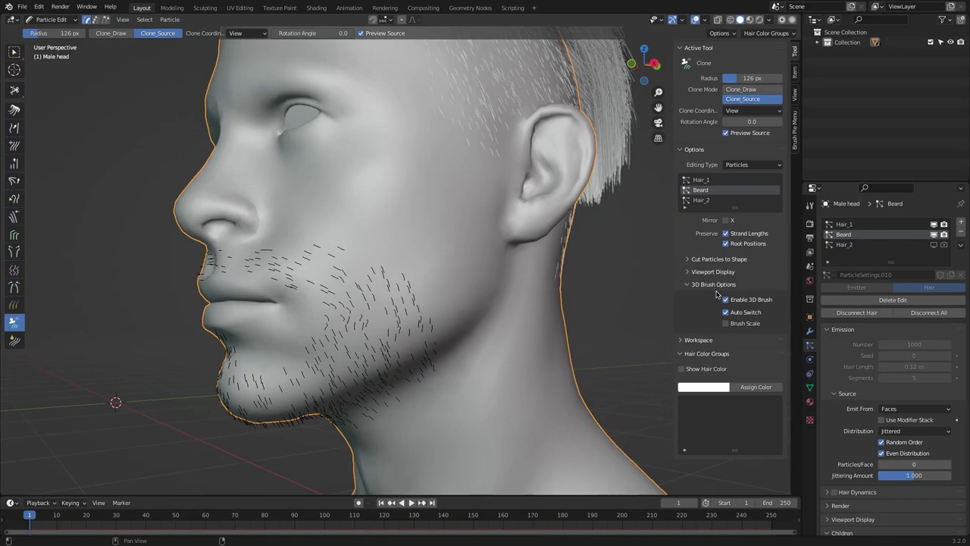
pyautogui.scroll(2, 480, 246)
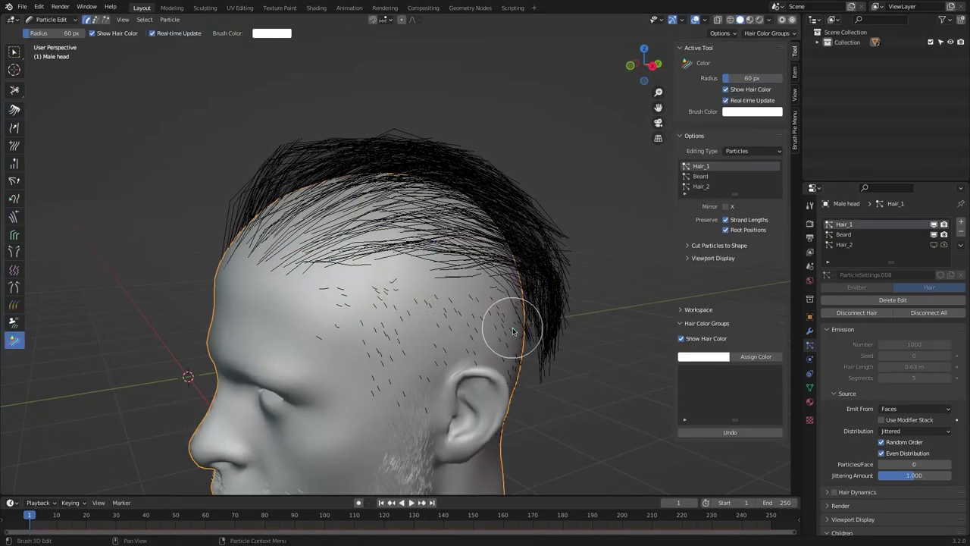
# Paint the short side hair of Hair_1 blue and the long top hair red with the Color brush at radius 60 px.
pyautogui.click(752, 111)
pyautogui.click(708, 200)
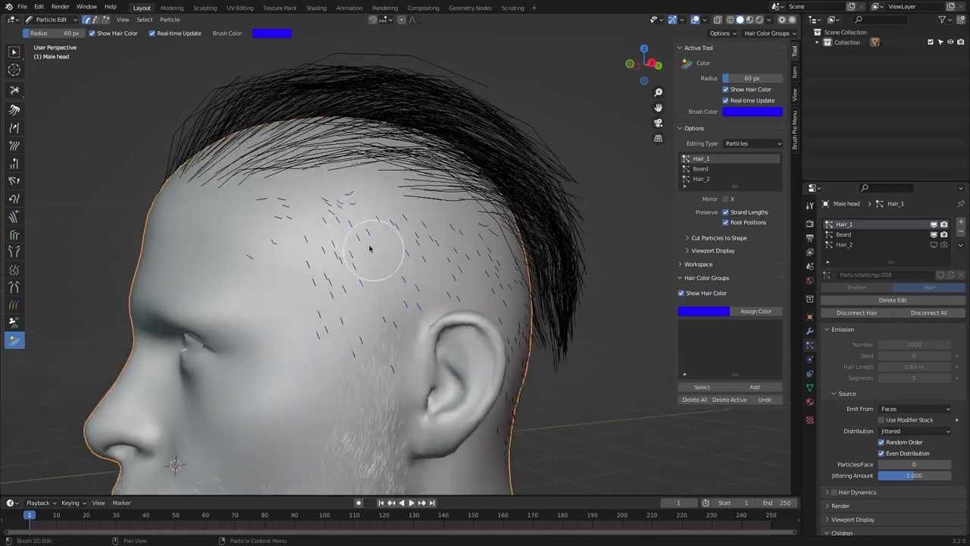
pyautogui.moveTo(457, 283); pyautogui.dragTo(428, 355, button='middle')
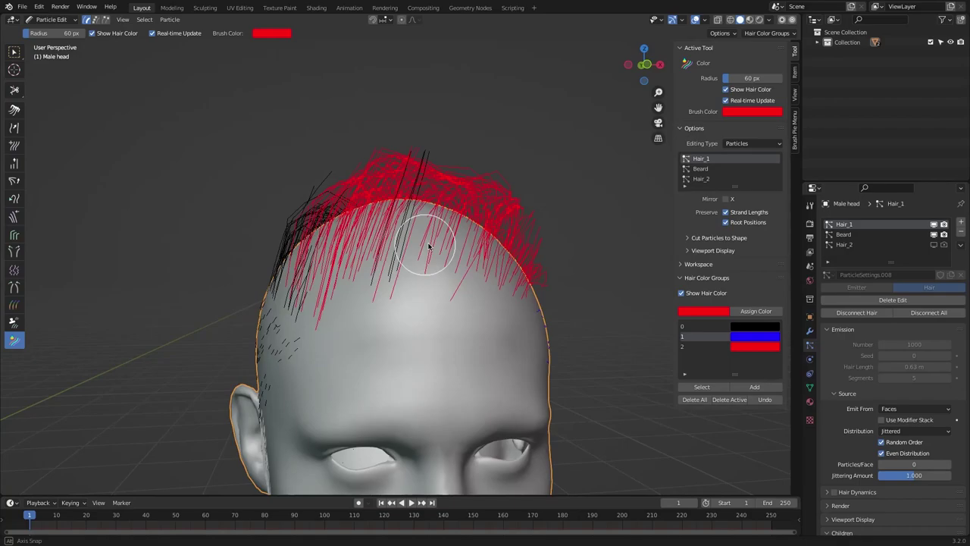
pyautogui.moveTo(433, 245); pyautogui.dragTo(283, 254, button='middle')
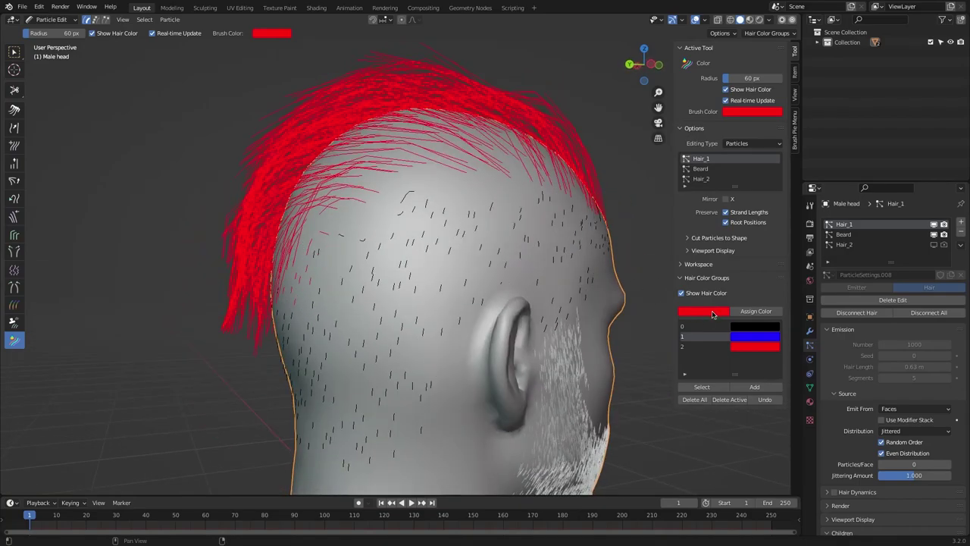
# Set the hair color to green and paint the short hair on the other side of the head.
pyautogui.click(704, 310)
pyautogui.click(696, 221)
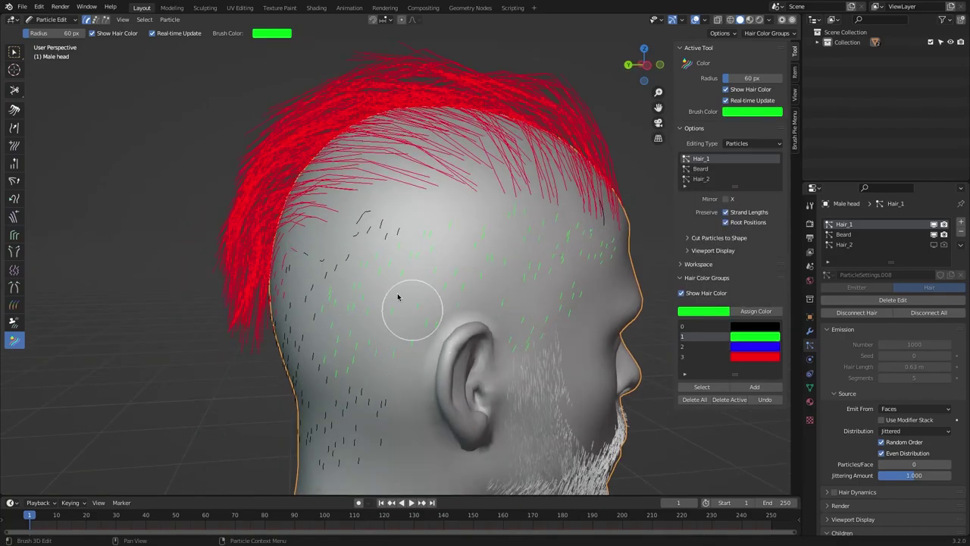
pyautogui.moveTo(397, 297); pyautogui.dragTo(335, 287, button='middle')
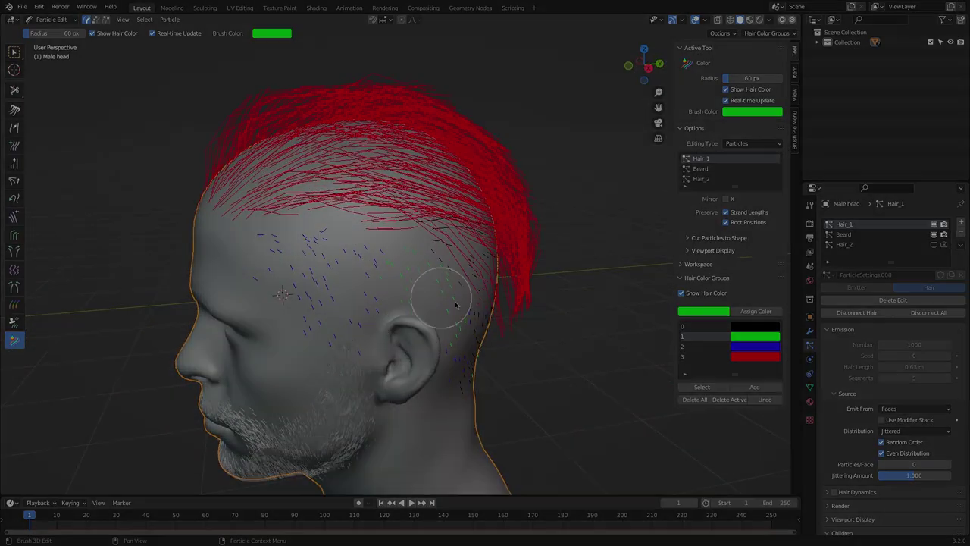
# In rendered shading, adjust the hair's diameter randomness threshold and lower the root end of its radius curve.
pyautogui.click(750, 21)
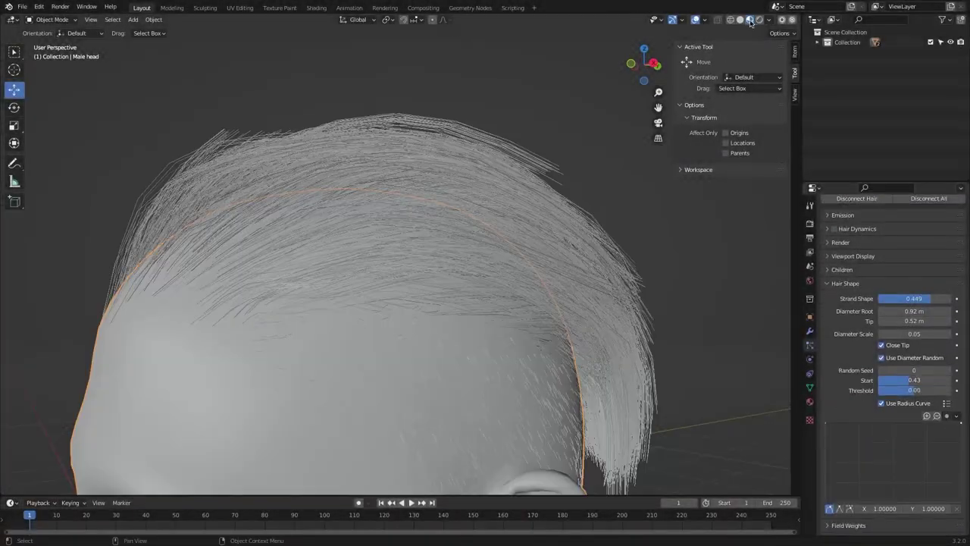
pyautogui.click(759, 20)
pyautogui.moveTo(914, 390); pyautogui.dragTo(879, 390)
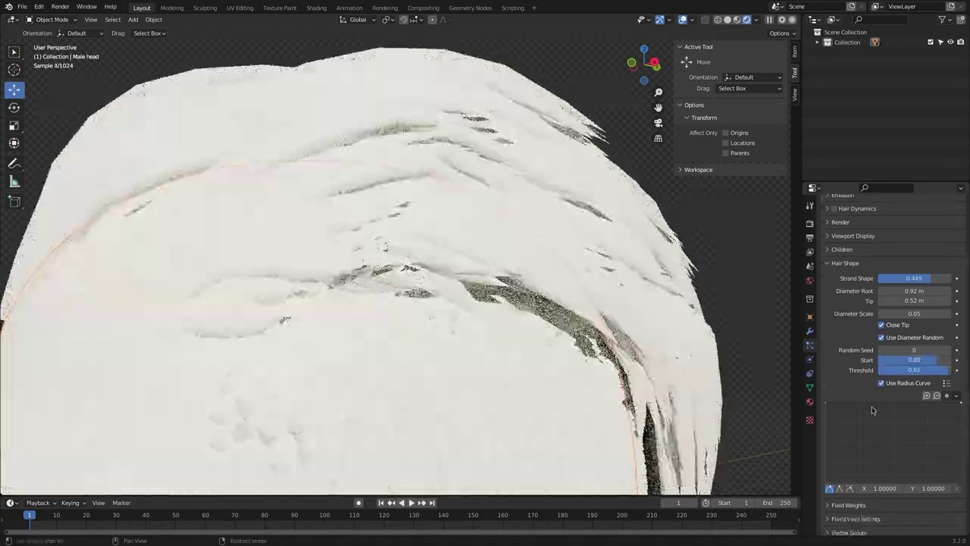
pyautogui.moveTo(826, 405); pyautogui.dragTo(826, 456)
pyautogui.moveTo(576, 319); pyautogui.dragTo(488, 224, button='middle')
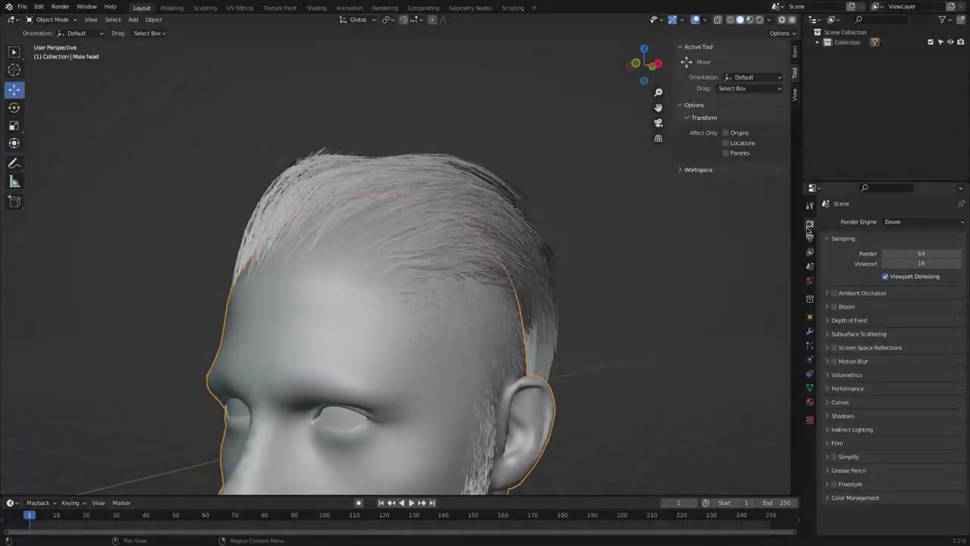
# Set the render engine to CyclesHair, and open the Hair Shape settings of the Hair_1 particle system.
pyautogui.click(899, 222)
pyautogui.click(910, 268)
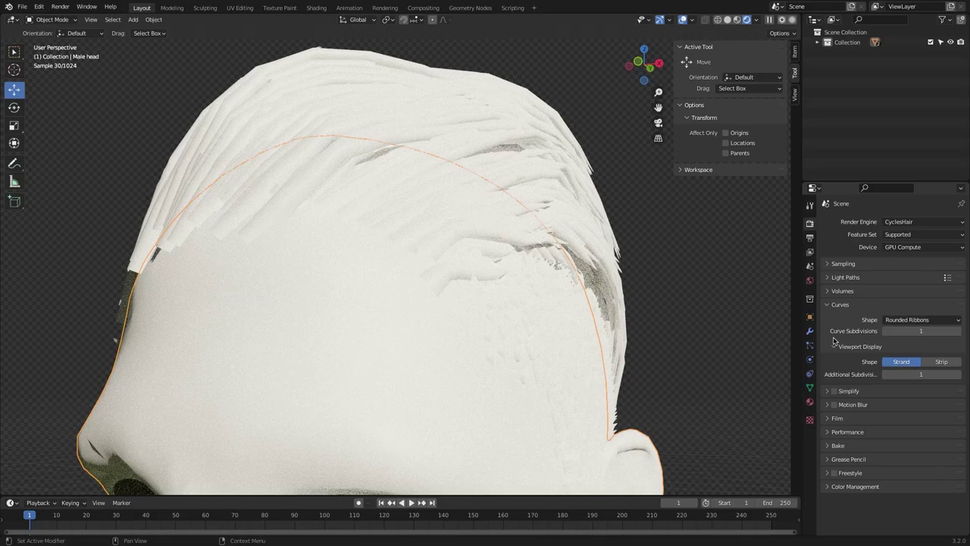
pyautogui.click(810, 344)
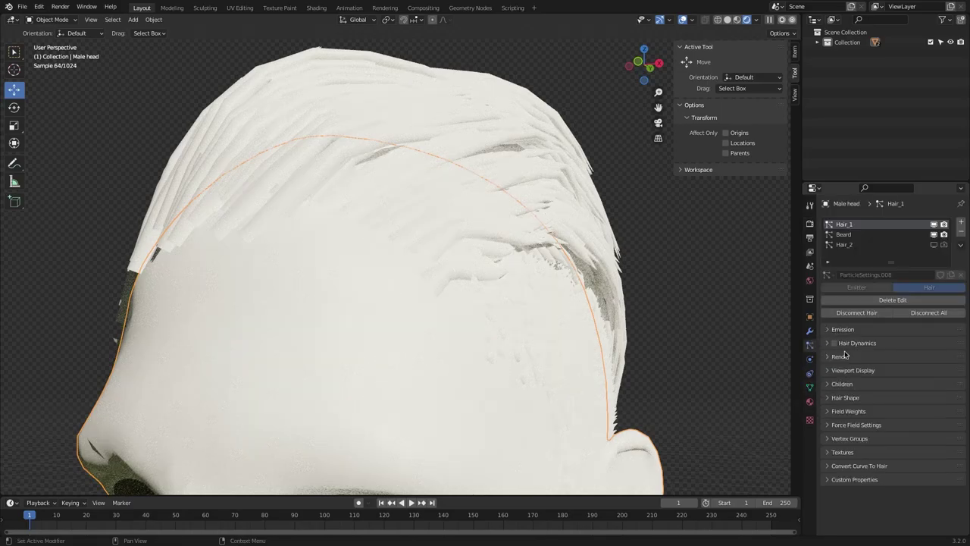
pyautogui.click(844, 399)
pyautogui.scroll(-1, 851, 419)
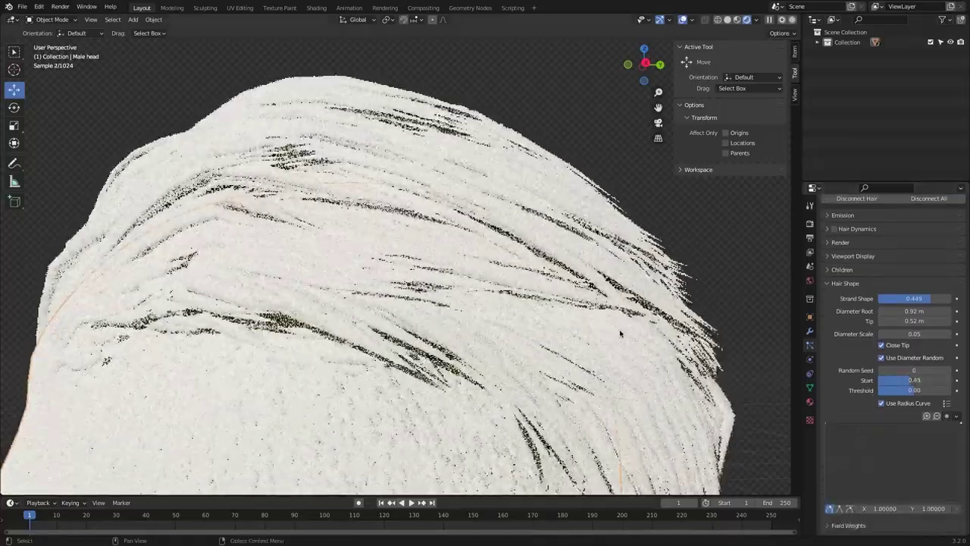
# Raise the hair's diameter randomness threshold, and adjust the strand steps in the particle system's viewport display settings.
pyautogui.moveTo(879, 389); pyautogui.dragTo(937, 379)
pyautogui.scroll(-1, 866, 451)
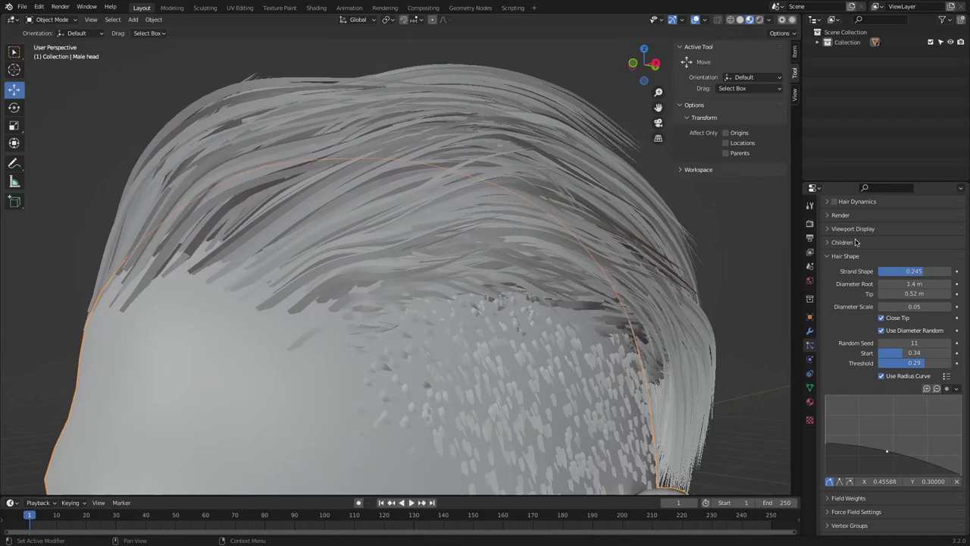
pyautogui.click(842, 229)
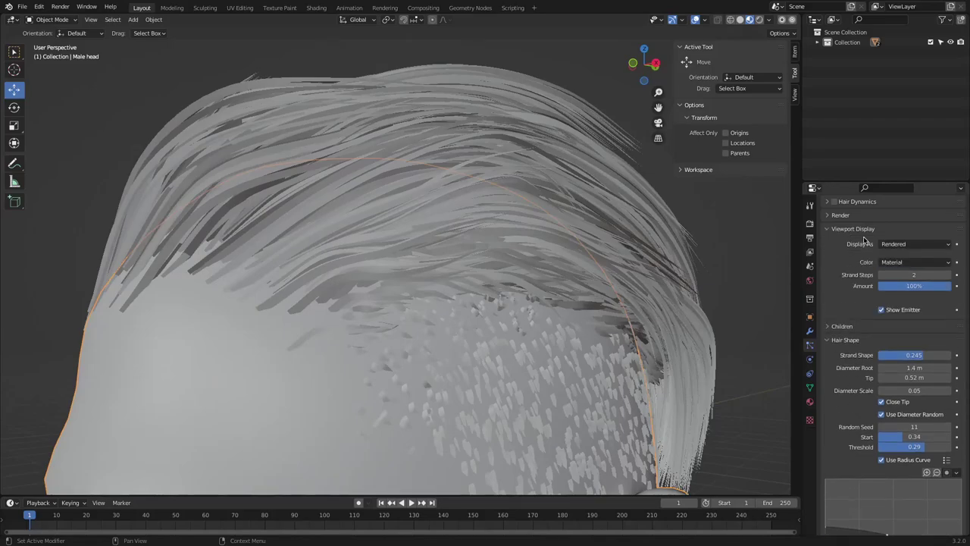
pyautogui.click(948, 275)
pyautogui.moveTo(914, 274)
pyautogui.mouseDown()
pyautogui.moveTo(894, 274)
pyautogui.moveTo(906, 274)
pyautogui.mouseUp()
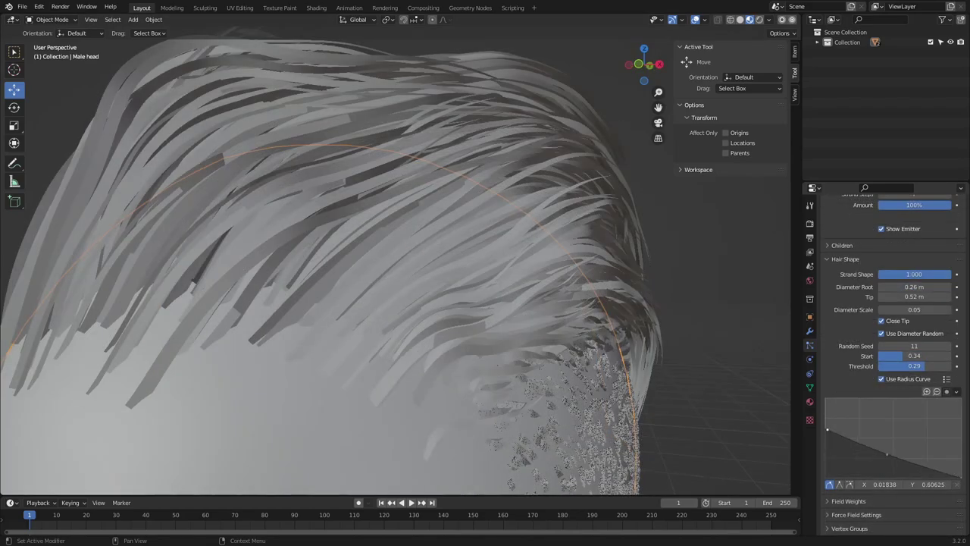
# Reshape the hair's radius curve by adjusting its root point and moving the middle point to about X 0.51, Y 0.37.
pyautogui.moveTo(827, 429); pyautogui.dragTo(827, 419)
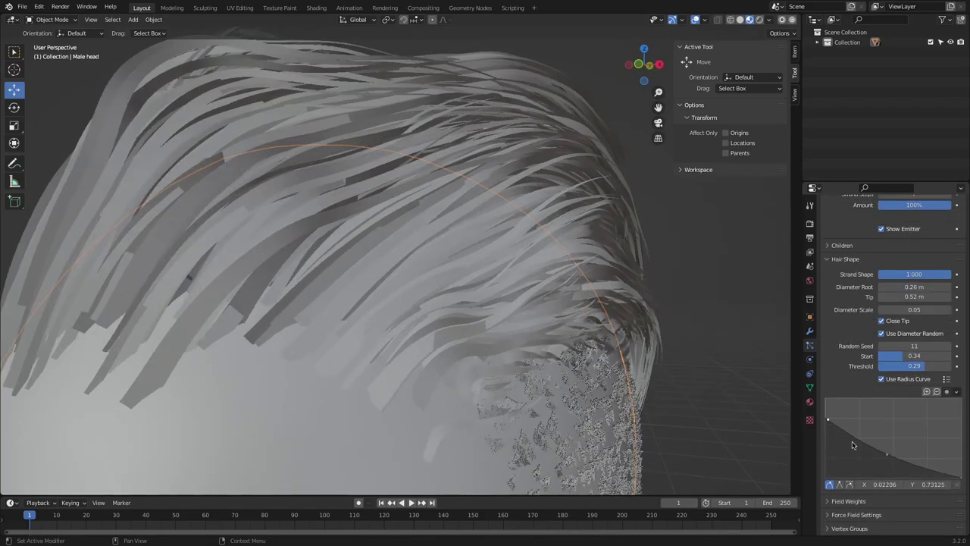
pyautogui.moveTo(886, 453)
pyautogui.mouseDown()
pyautogui.moveTo(897, 434)
pyautogui.moveTo(894, 449)
pyautogui.mouseUp()
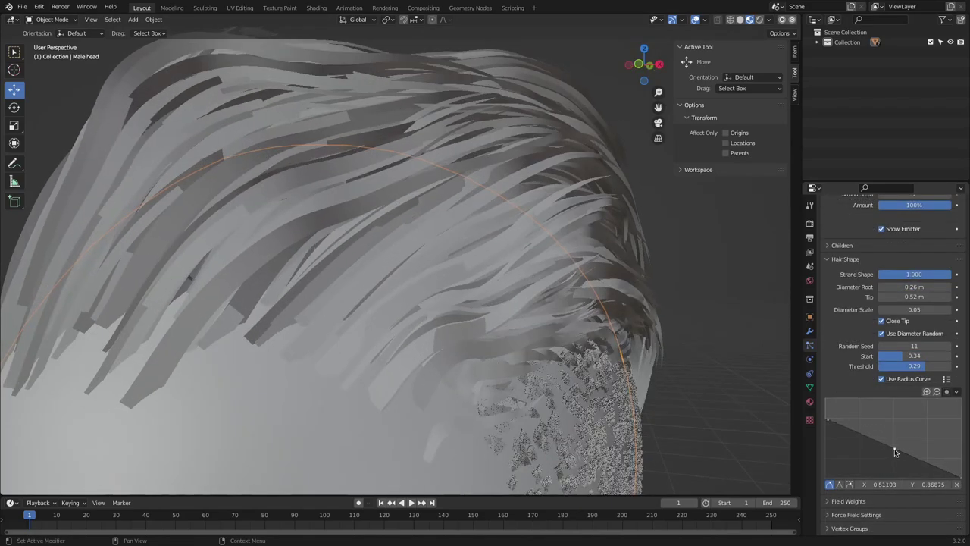
pyautogui.moveTo(827, 431); pyautogui.dragTo(826, 436)
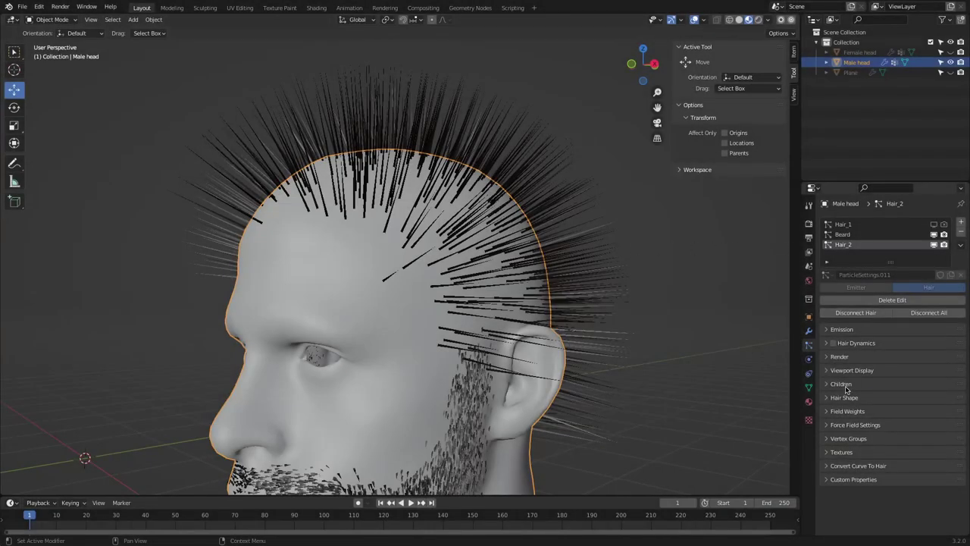
# Give the Hair_2 particle system Interpolated children and add a Clump child modifier.
pyautogui.click(892, 398)
pyautogui.click(933, 400)
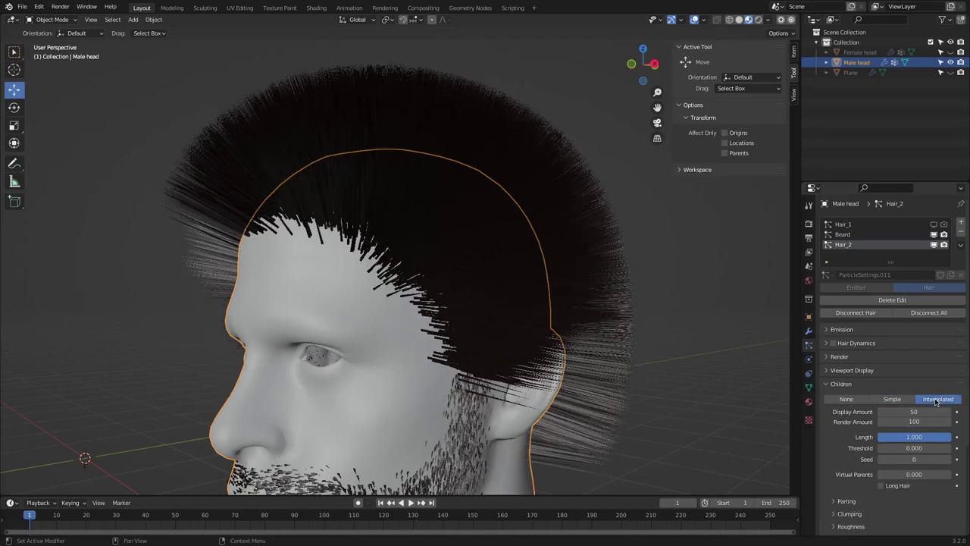
pyautogui.scroll(-5, 887, 384)
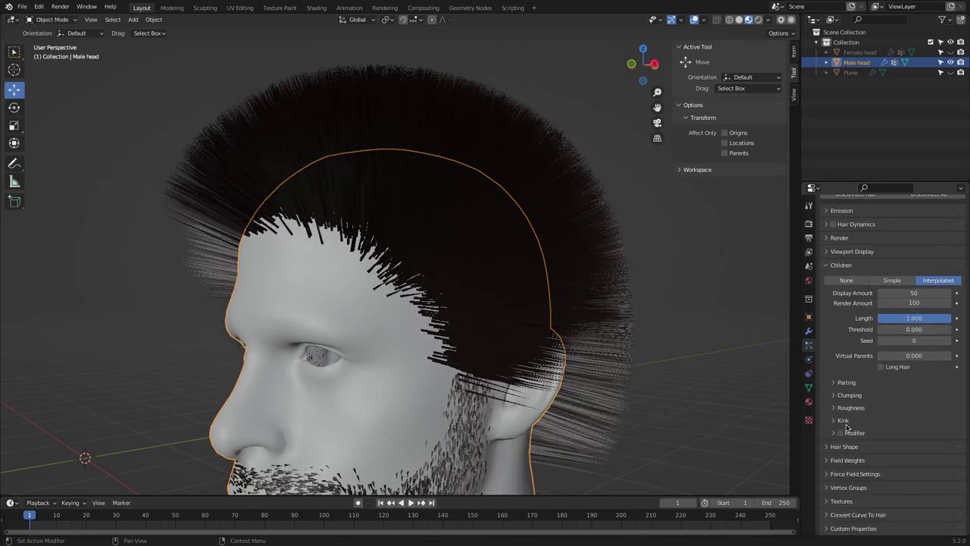
pyautogui.scroll(-2, 925, 419)
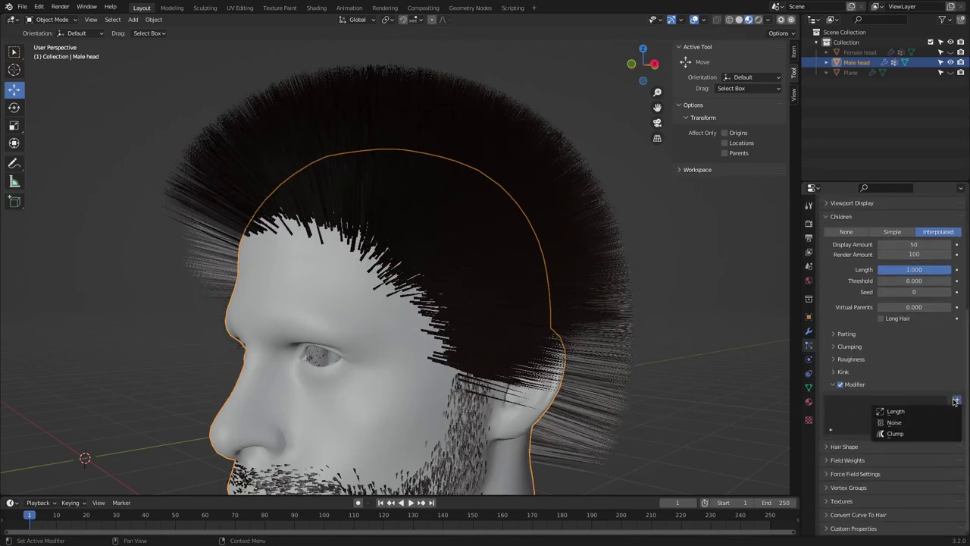
pyautogui.click(898, 434)
# Use the Generated clump type with the Grid method on the Clump modifier and increase its density.
pyautogui.moveTo(508, 287); pyautogui.dragTo(531, 303, button='middle')
pyautogui.scroll(-4, 877, 387)
pyautogui.scroll(-2, 889, 401)
pyautogui.click(896, 420)
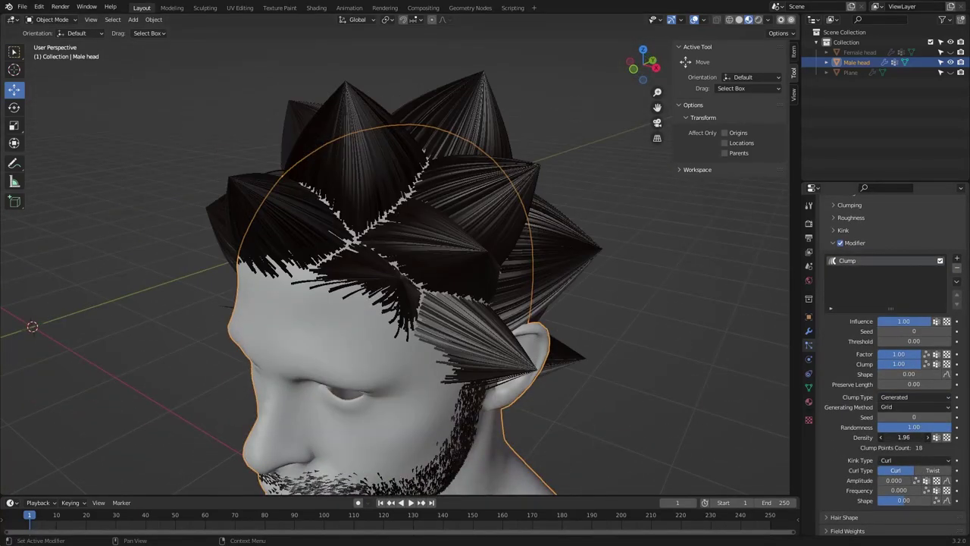
pyautogui.moveTo(235, 276); pyautogui.dragTo(250, 288, button='middle')
pyautogui.moveTo(903, 438); pyautogui.dragTo(937, 429)
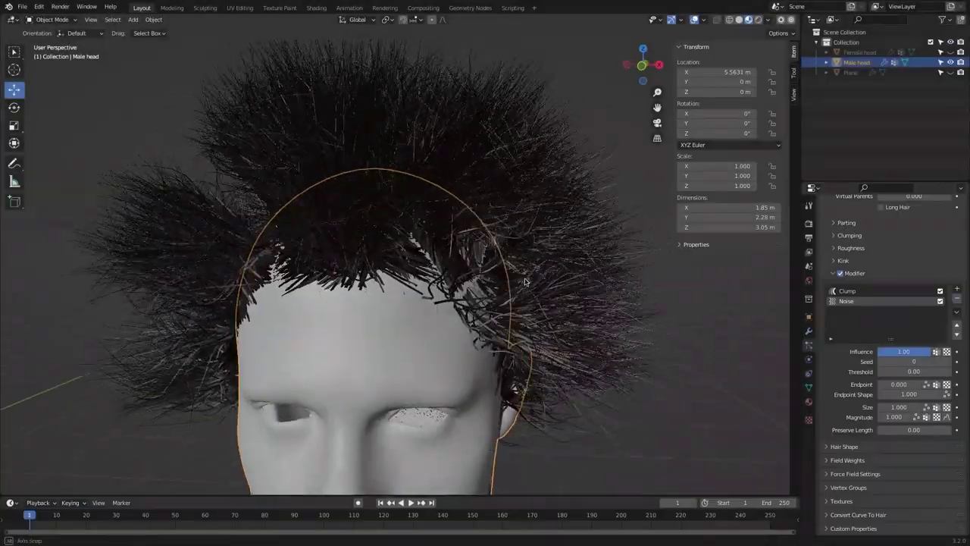
# Adjust the Noise modifier to influence 0.75 and magnitude 1.175, and add a Length modifier with a scale of 1.41.
pyautogui.moveTo(921, 351)
pyautogui.mouseDown()
pyautogui.moveTo(903, 351)
pyautogui.moveTo(920, 350)
pyautogui.mouseUp()
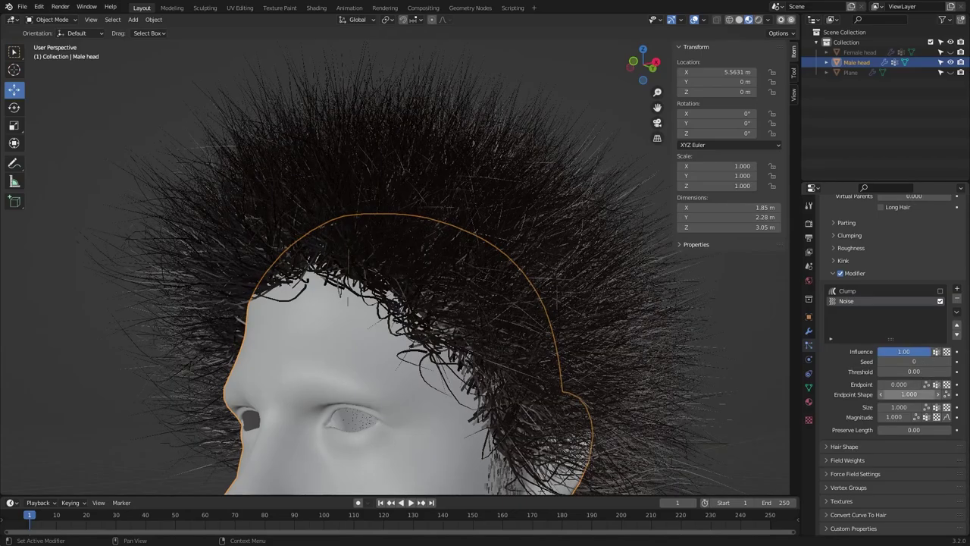
pyautogui.moveTo(909, 416); pyautogui.dragTo(894, 416)
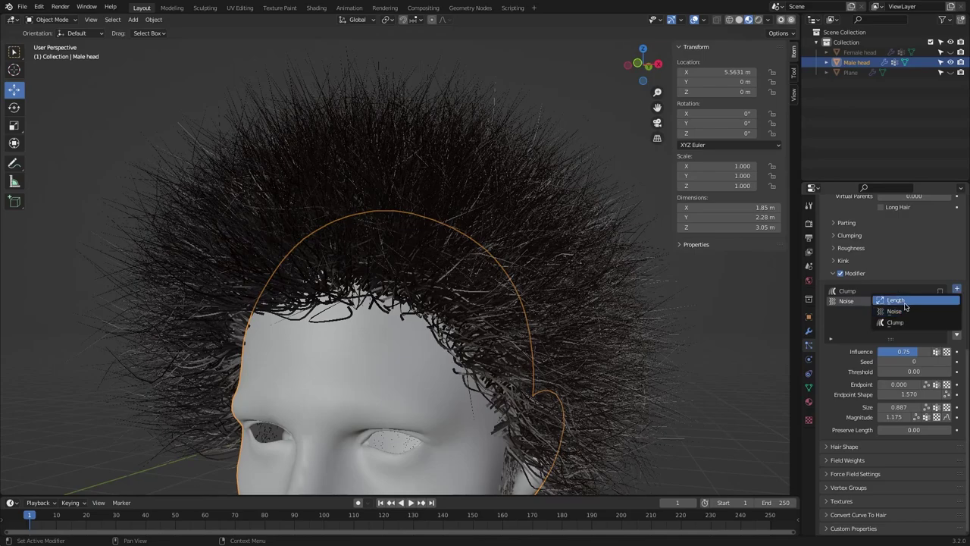
pyautogui.click(904, 302)
pyautogui.moveTo(898, 430); pyautogui.dragTo(909, 430)
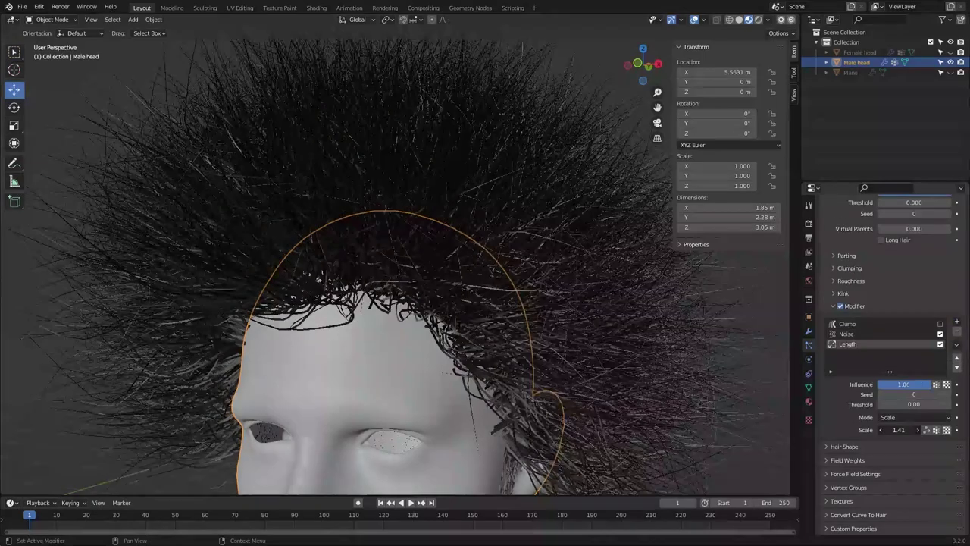
# Disable the Noise modifier in favour of Clump, and set the Length modifier's scale to 1.95.
pyautogui.click(939, 334)
pyautogui.click(940, 324)
pyautogui.moveTo(469, 318); pyautogui.dragTo(509, 304, button='middle')
pyautogui.moveTo(895, 429); pyautogui.dragTo(917, 429)
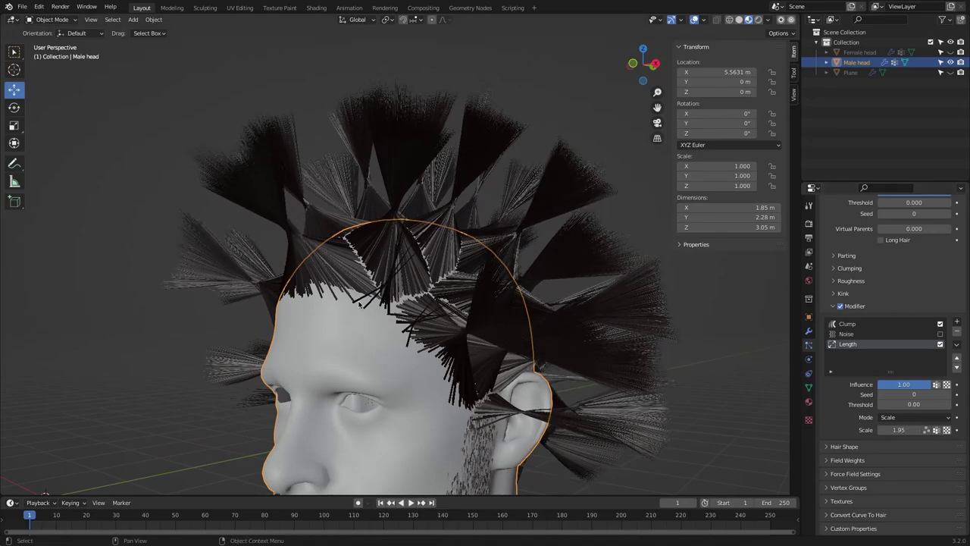
# Move the Length modifier up in Hair_2's child modifier stack.
pyautogui.moveTo(576, 303); pyautogui.dragTo(609, 309, button='middle')
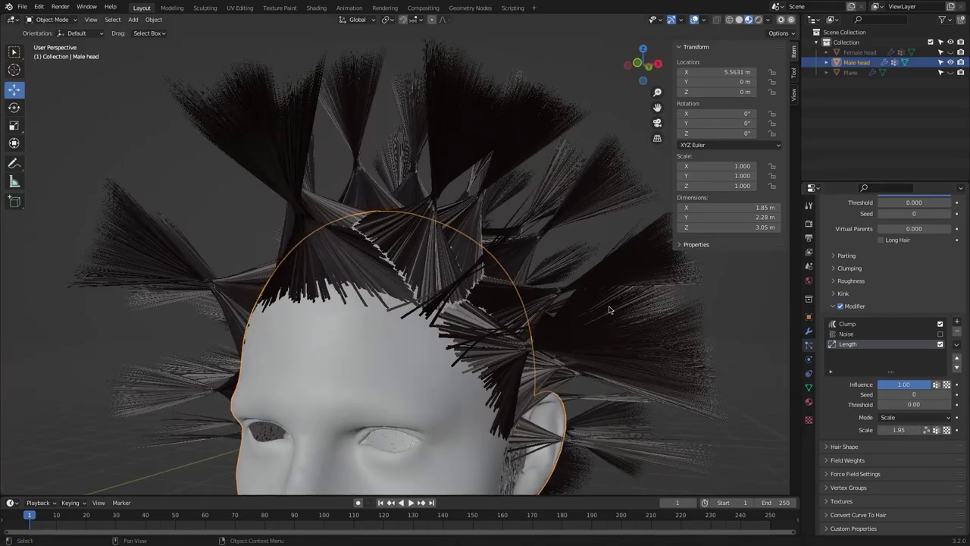
pyautogui.click(956, 361)
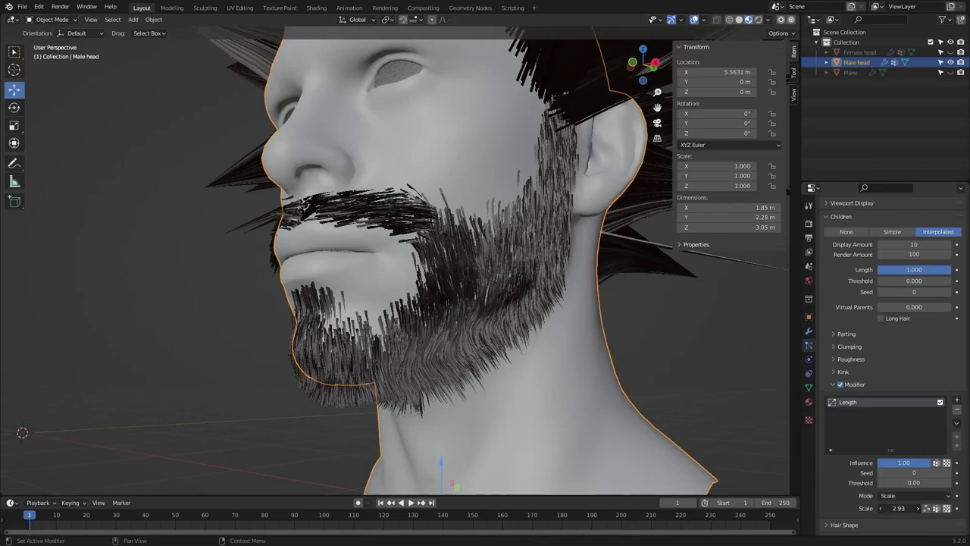
# Set the scale of the beard's Length modifier to 7.95 and mask it with the LongBeard vertex group.
pyautogui.moveTo(898, 508); pyautogui.dragTo(940, 507)
pyautogui.scroll(-2, 942, 448)
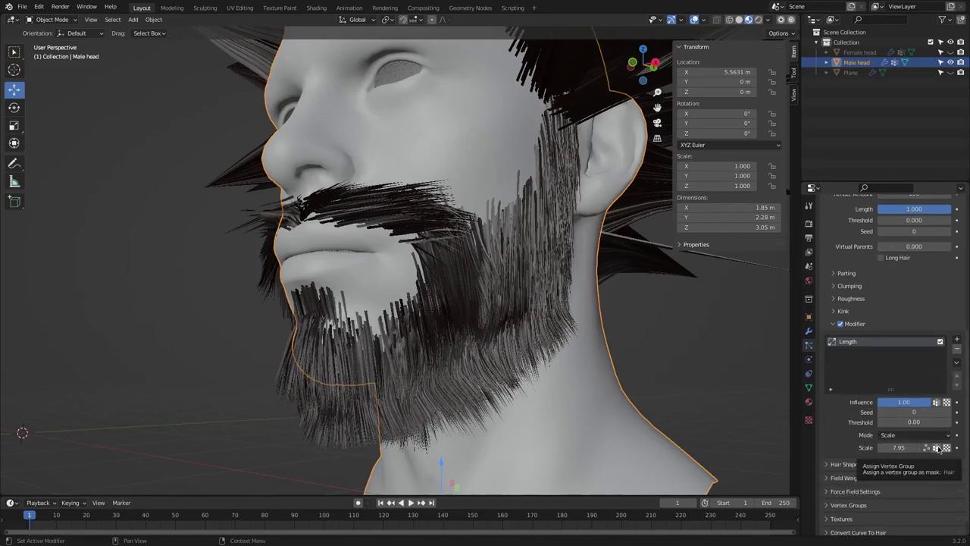
pyautogui.click(937, 448)
pyautogui.click(901, 477)
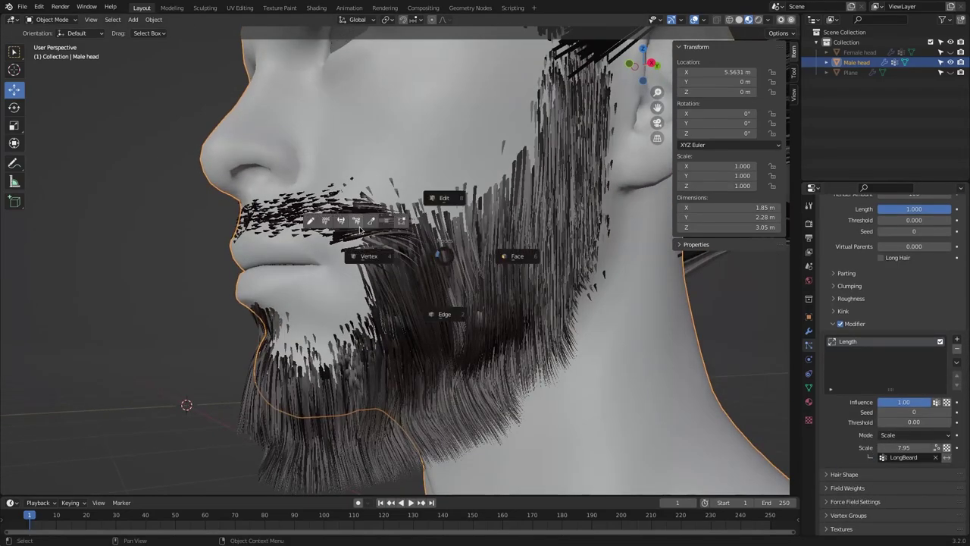
# Switch the male head to Weight Paint mode to edit the LongBeard vertex group.
pyautogui.click(360, 229)
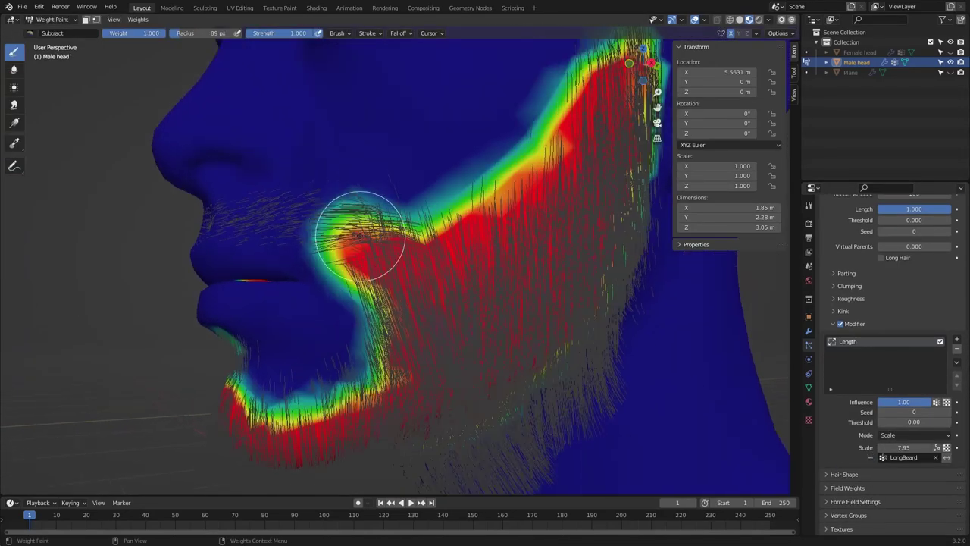